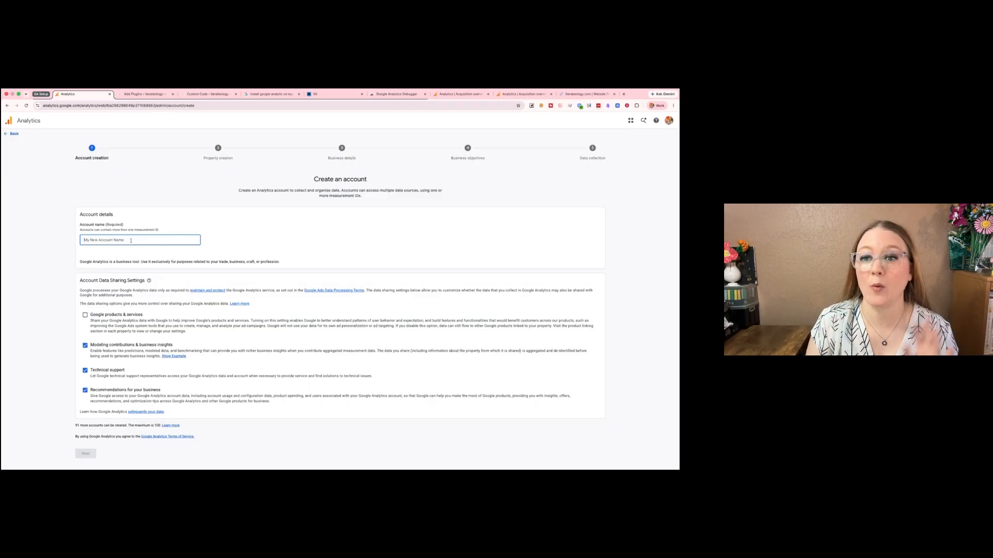
- Name the new Analytics account "Business Name" and give its property the same name, keeping the default data sharing settings
text(Business Name)
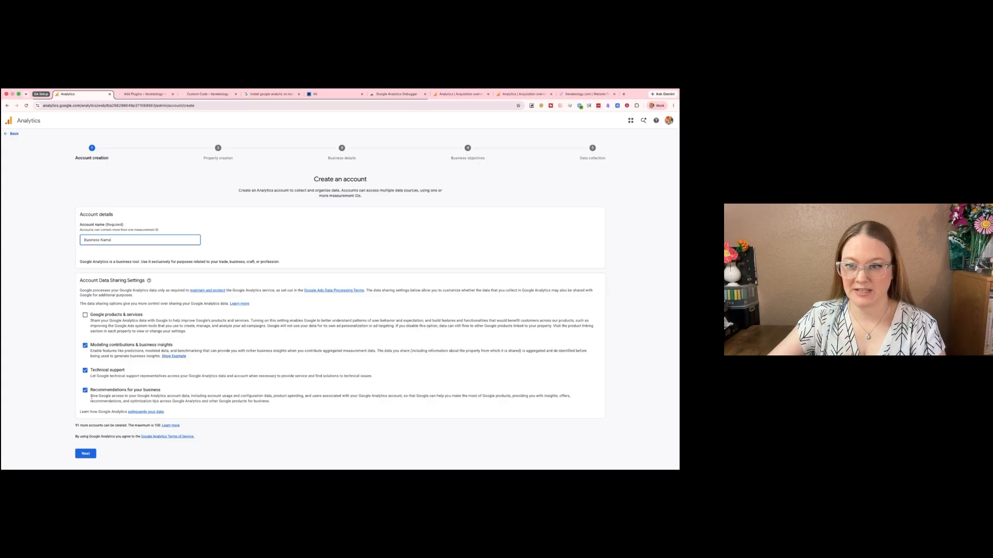
click(85, 454)
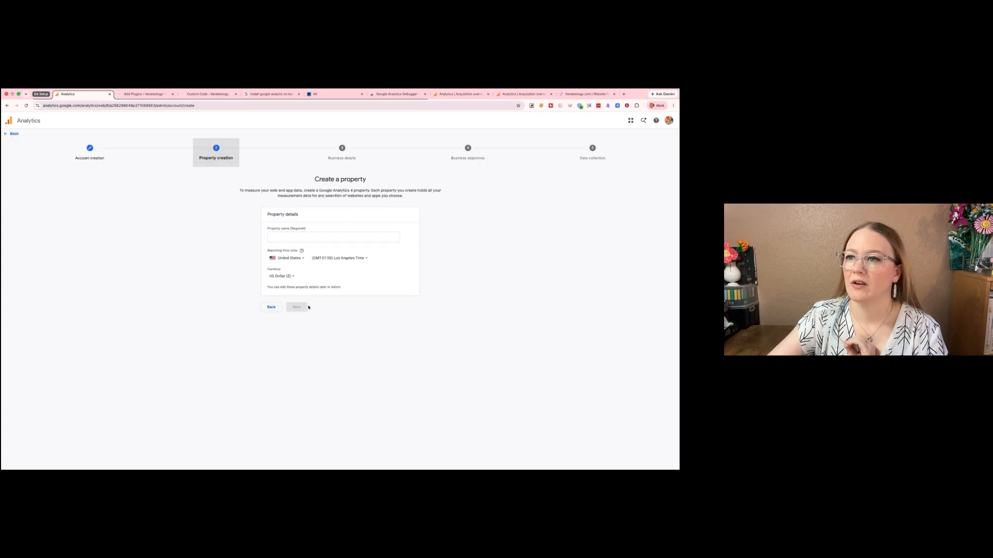
click(276, 236)
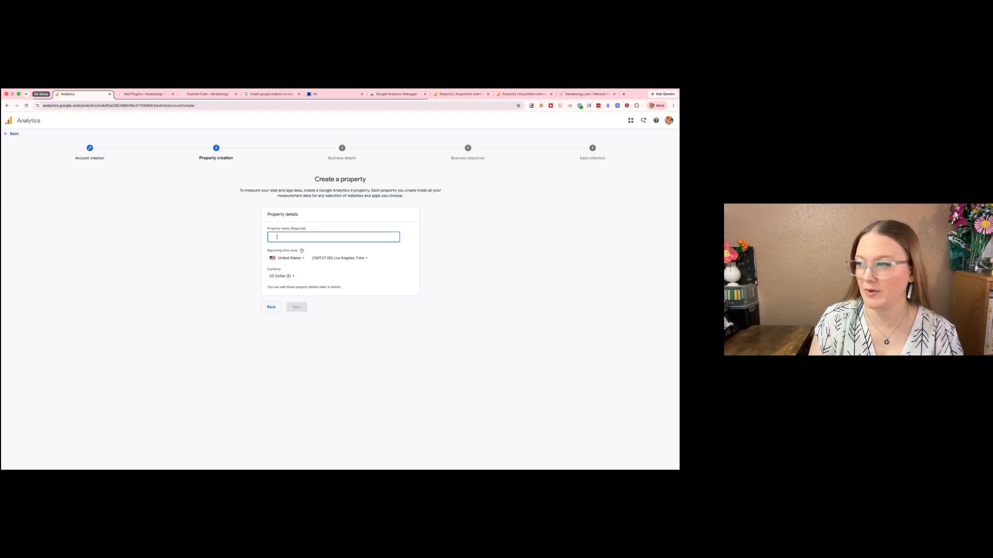
text(Business Name)
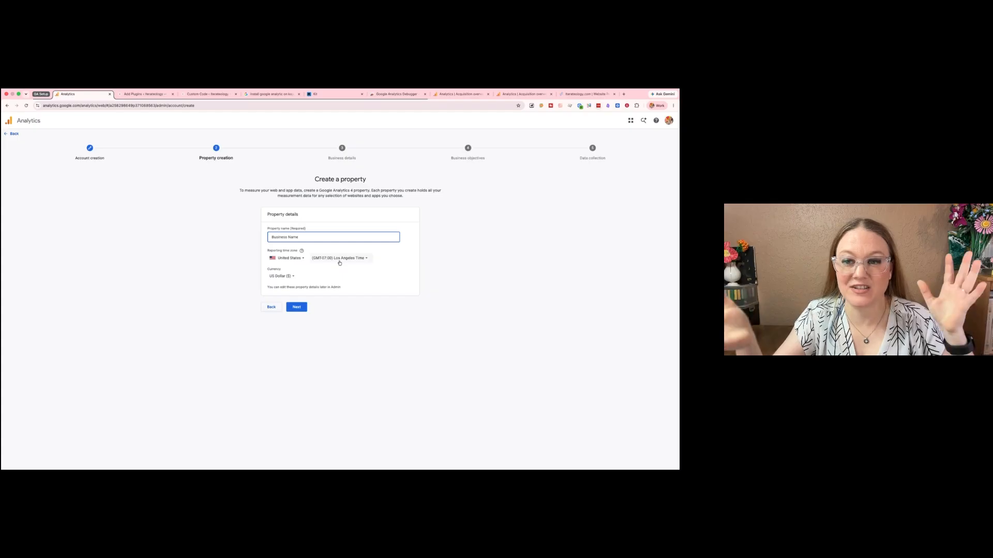
- Set the property's reporting time zone to Chicago Time and continue to the business details
click(339, 258)
text(ch)
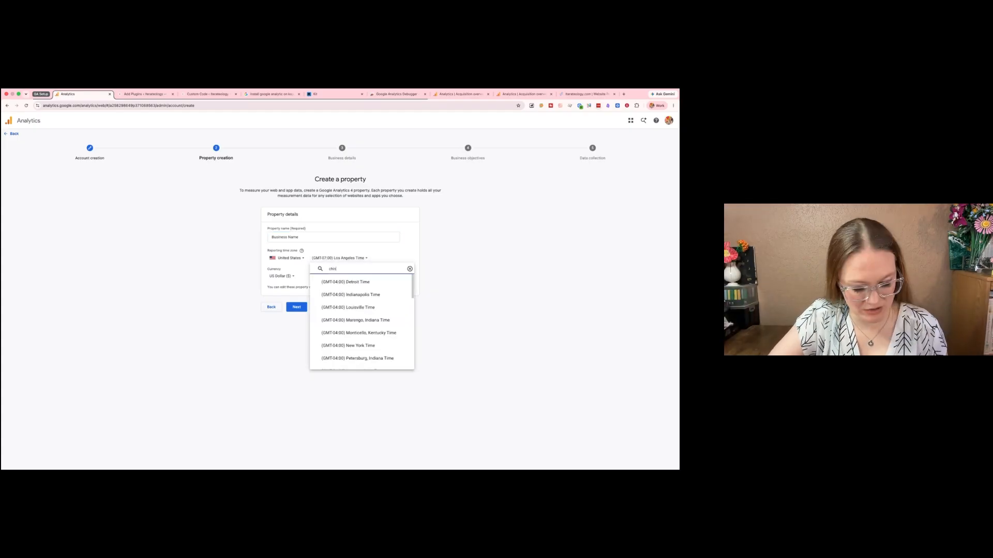
text(i)
key(Return)
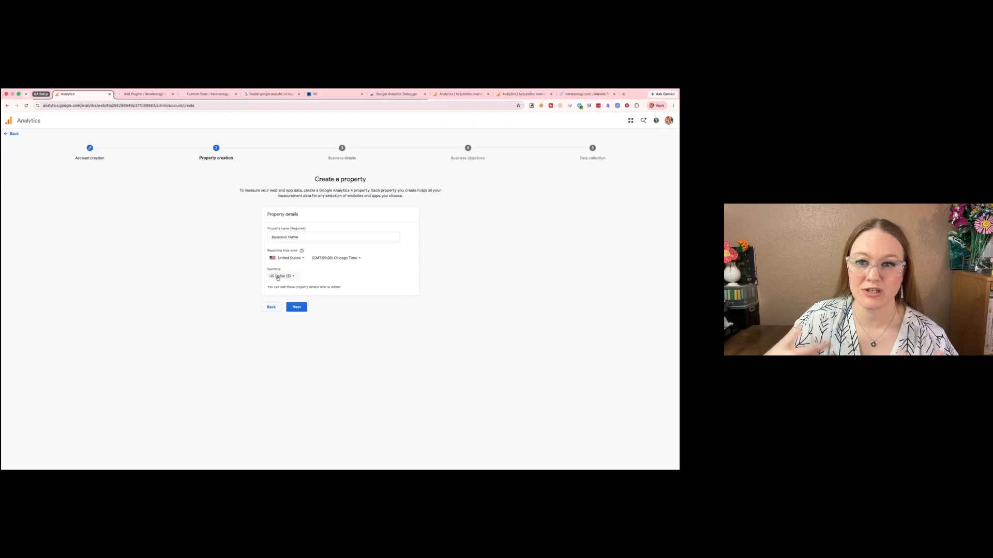
click(297, 308)
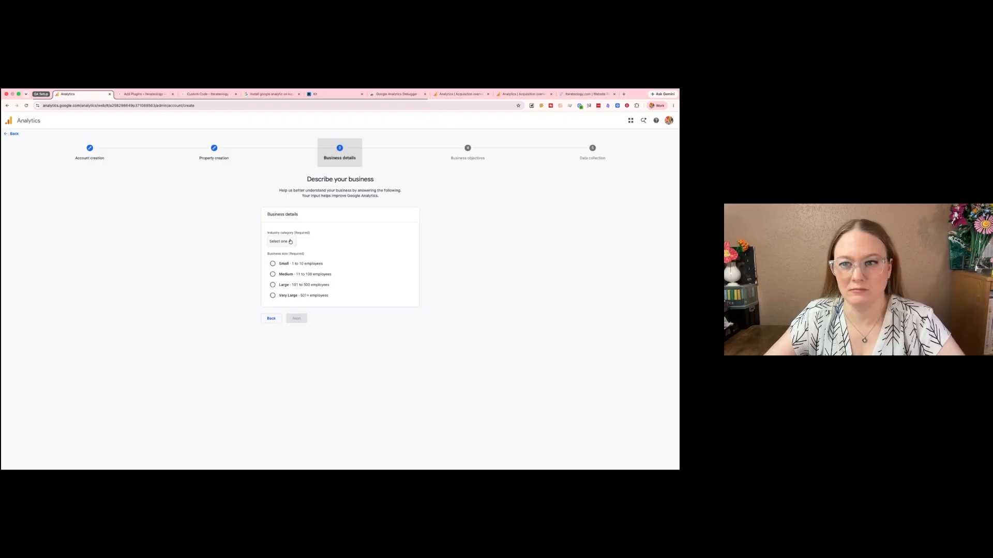
- Set the industry category to Business & Industrial
click(290, 242)
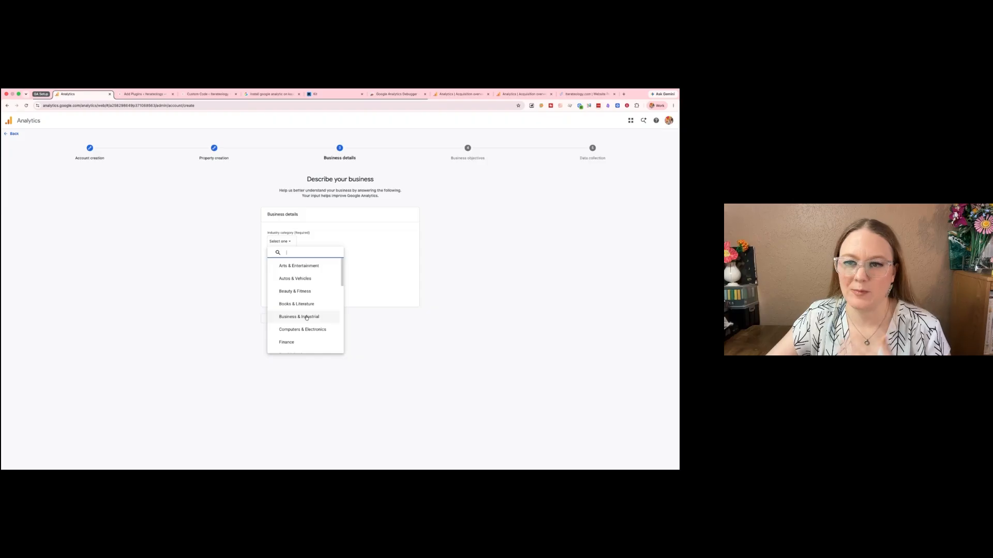
click(306, 318)
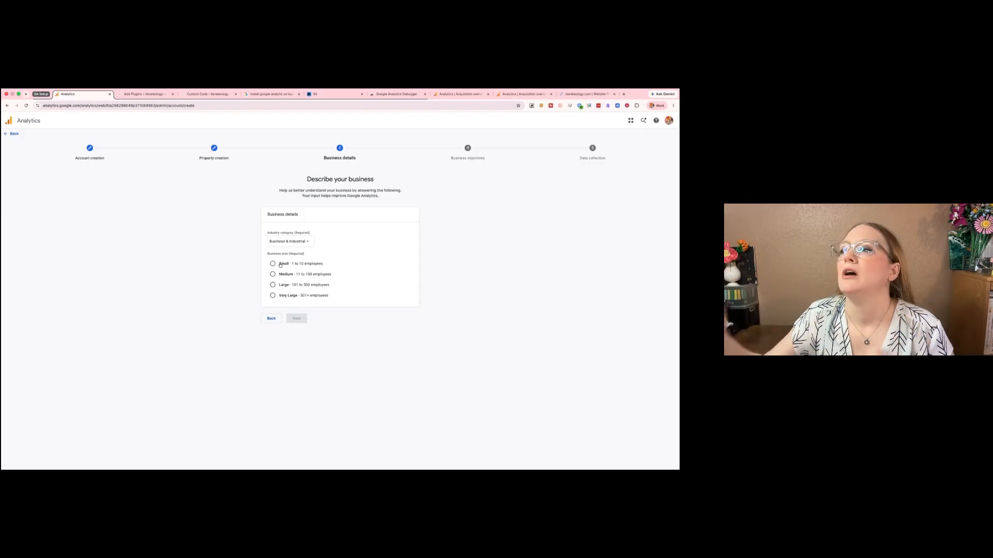
click(288, 241)
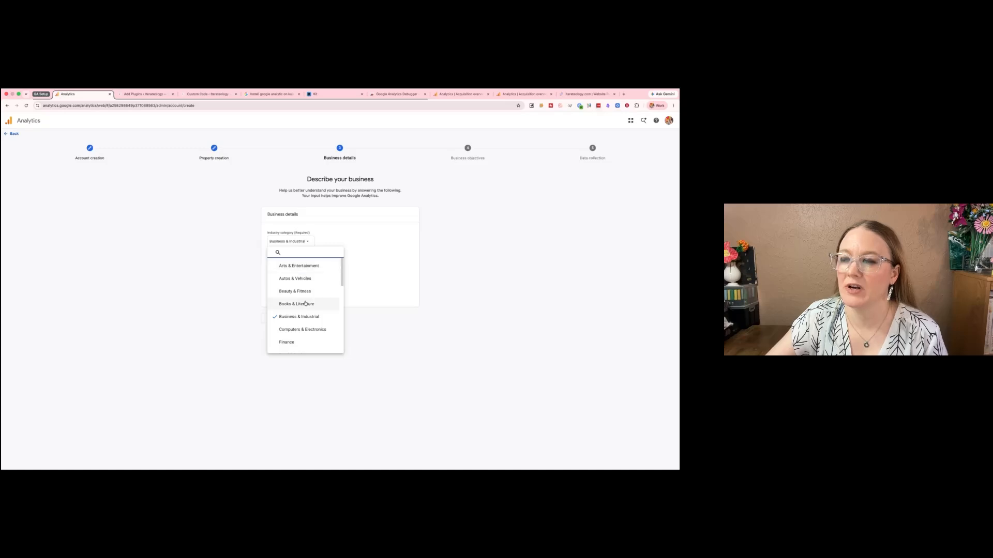
scroll(304, 323, down, 5)
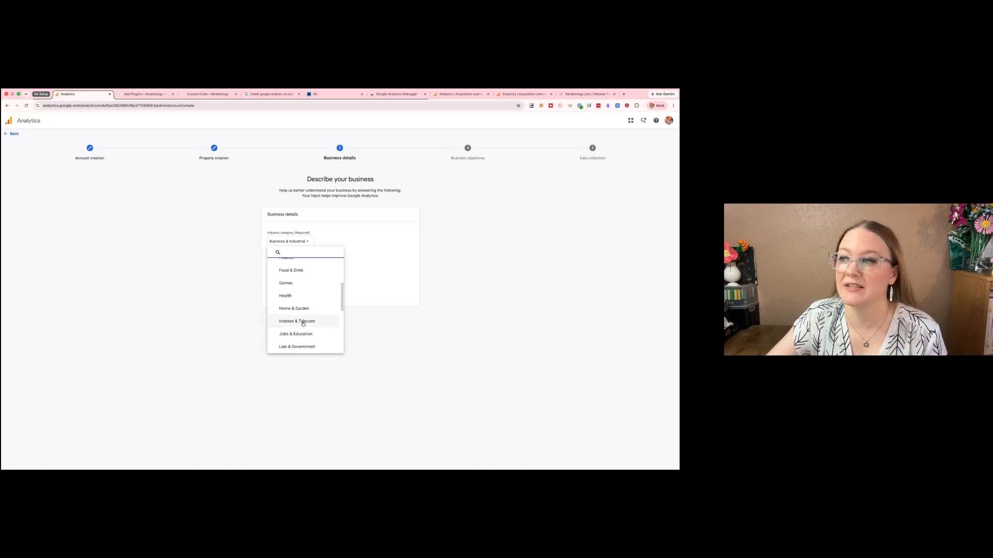
scroll(313, 307, up, 2)
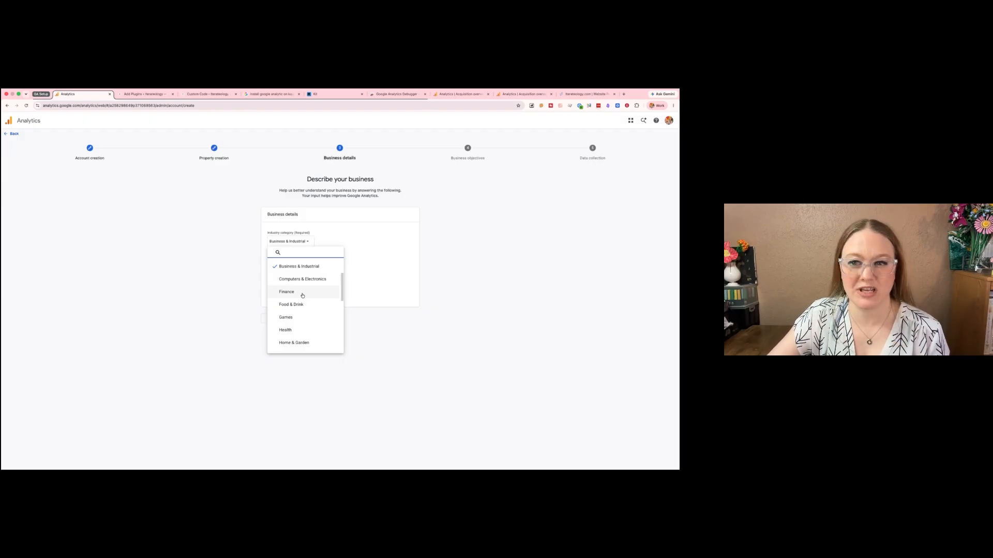
scroll(303, 295, up, 2)
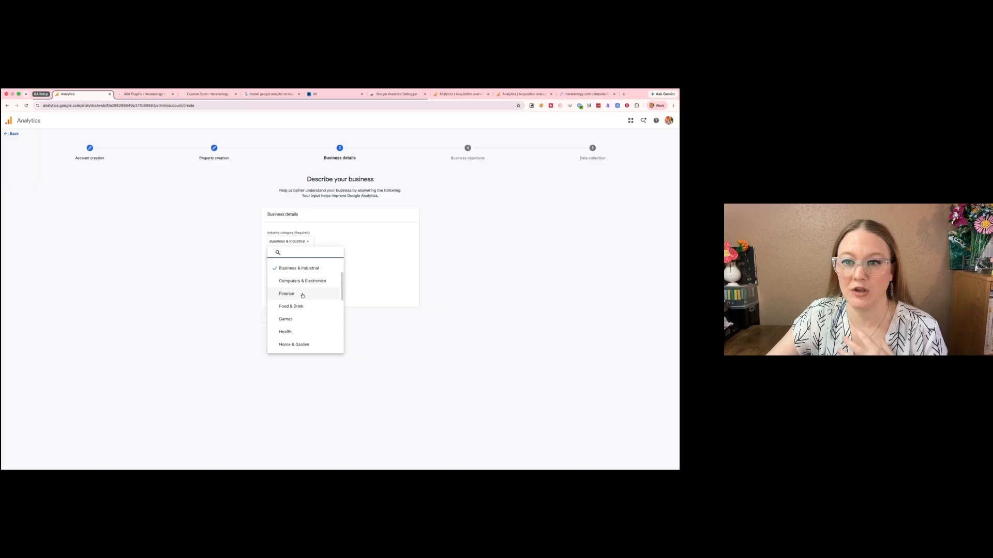
click(377, 280)
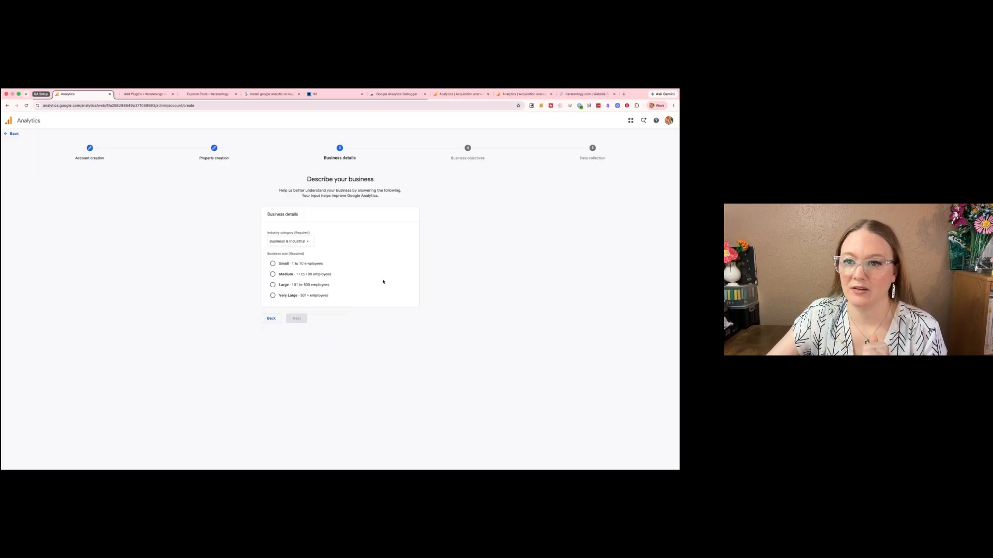
- Set the business size to Small and continue to the business objectives
click(272, 264)
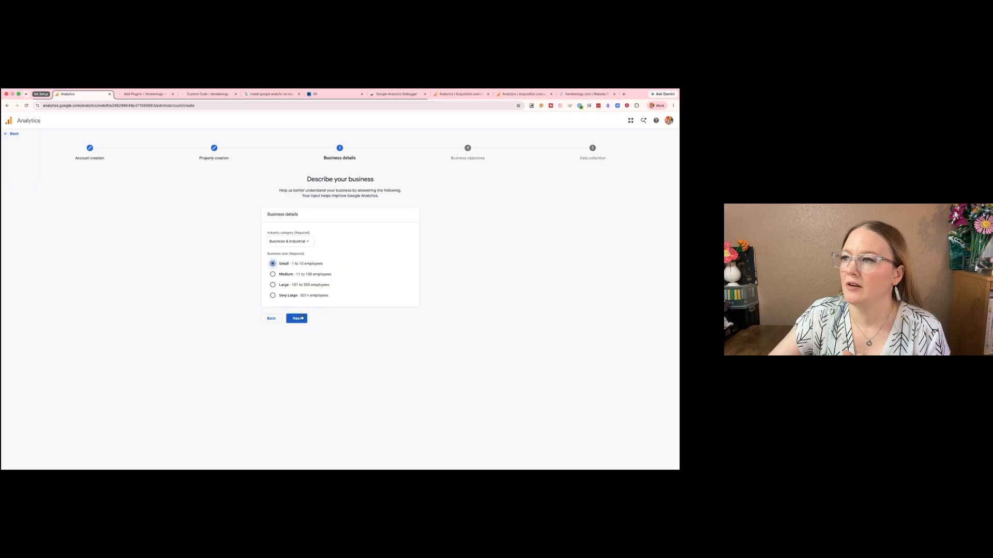
click(301, 320)
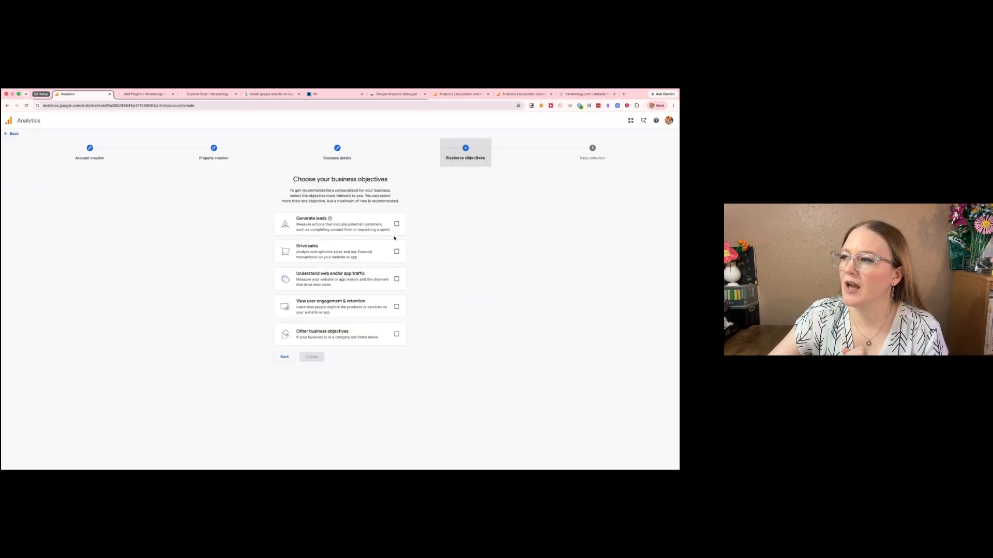
- Try to select Other business objectives together with the four specific objectives, then clear it
click(397, 224)
click(397, 251)
click(396, 279)
click(396, 306)
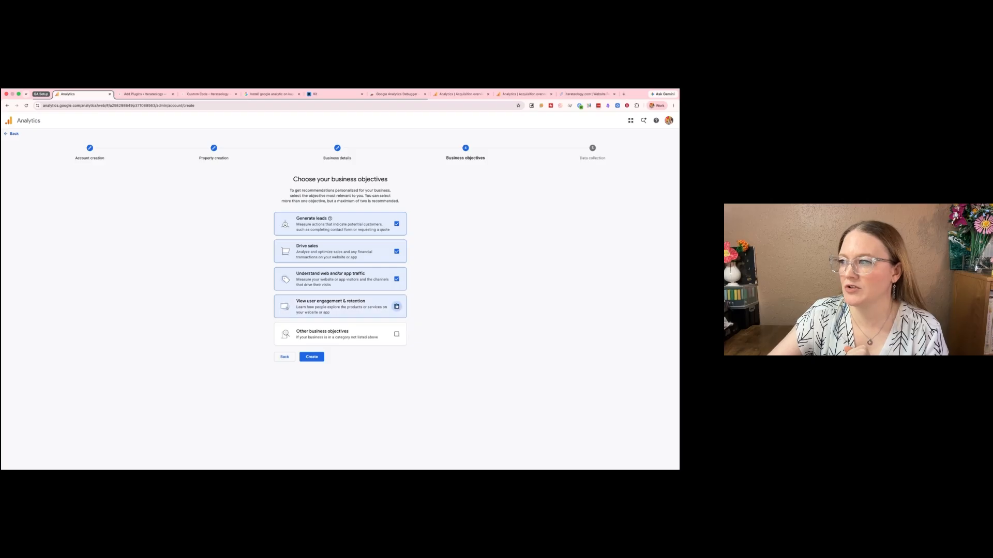
click(396, 335)
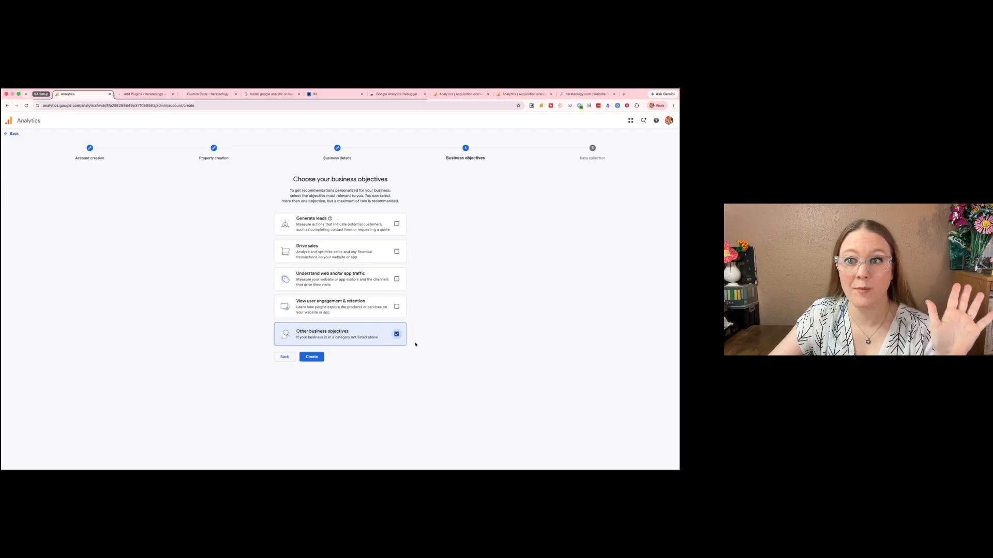
click(396, 334)
- Choose the Generate leads, Drive sales, Understand web and/or app traffic, and View user engagement & retention objectives and create the account
click(396, 224)
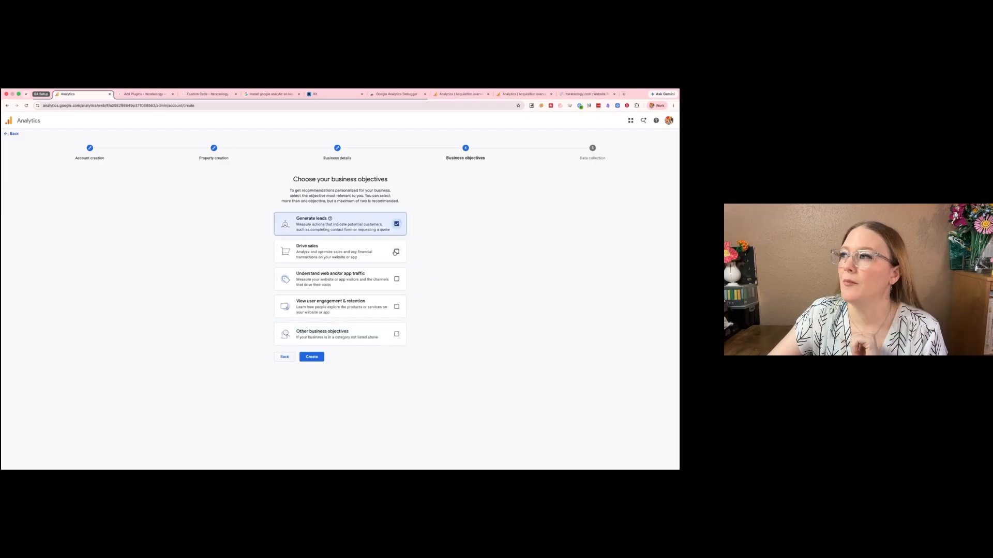
click(396, 251)
click(397, 280)
click(396, 307)
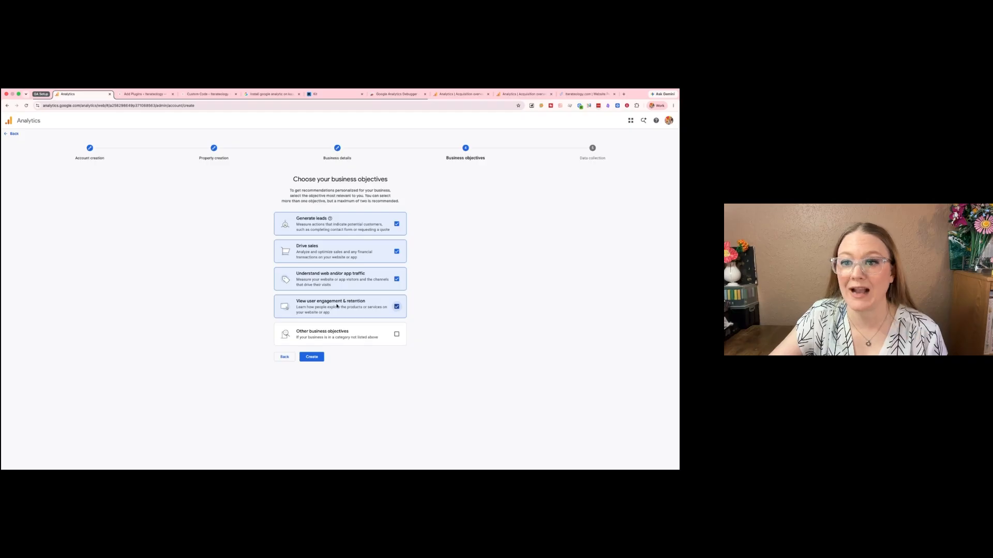
click(309, 362)
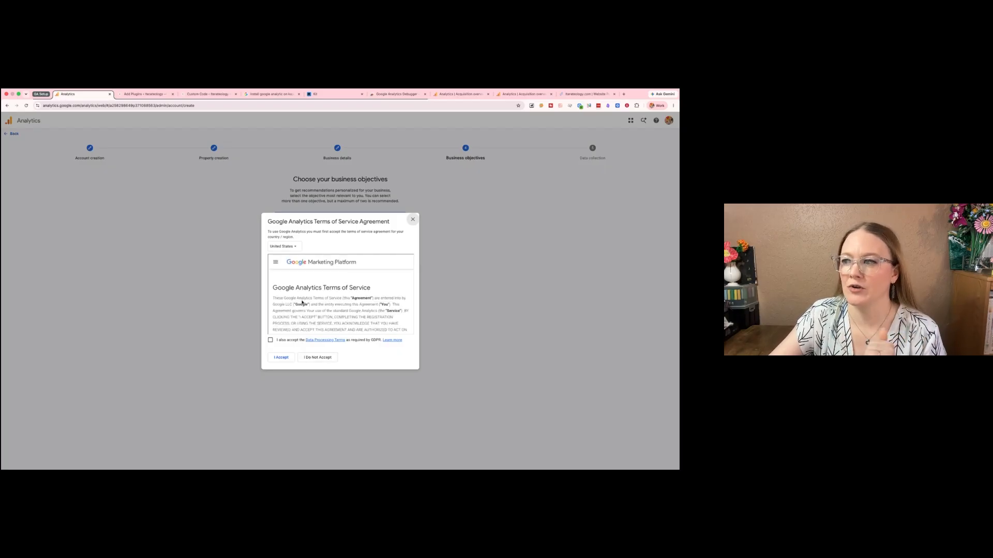
- Read through the Google Analytics Terms of Service Agreement for the United States to its end and accept it
scroll(304, 310, down, 1)
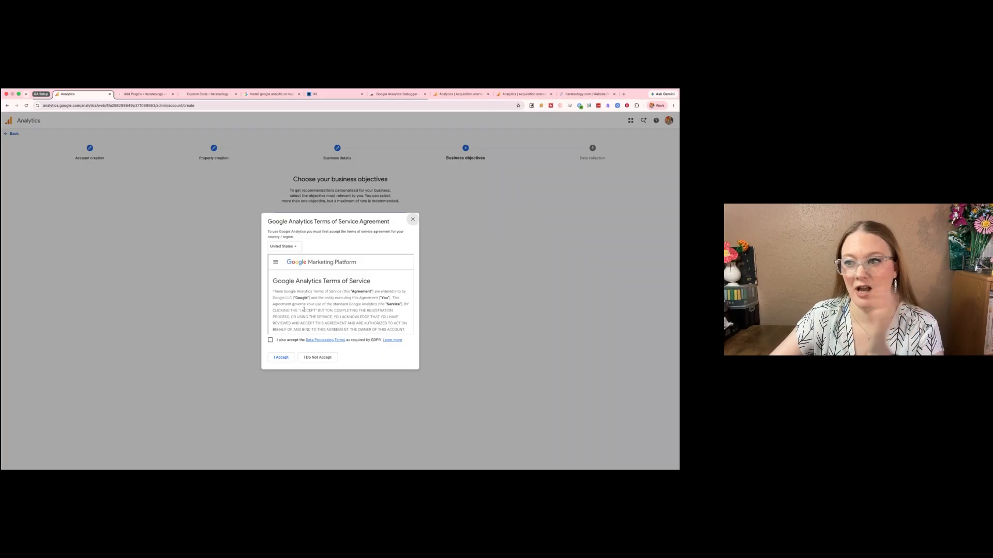
scroll(303, 310, down, 10)
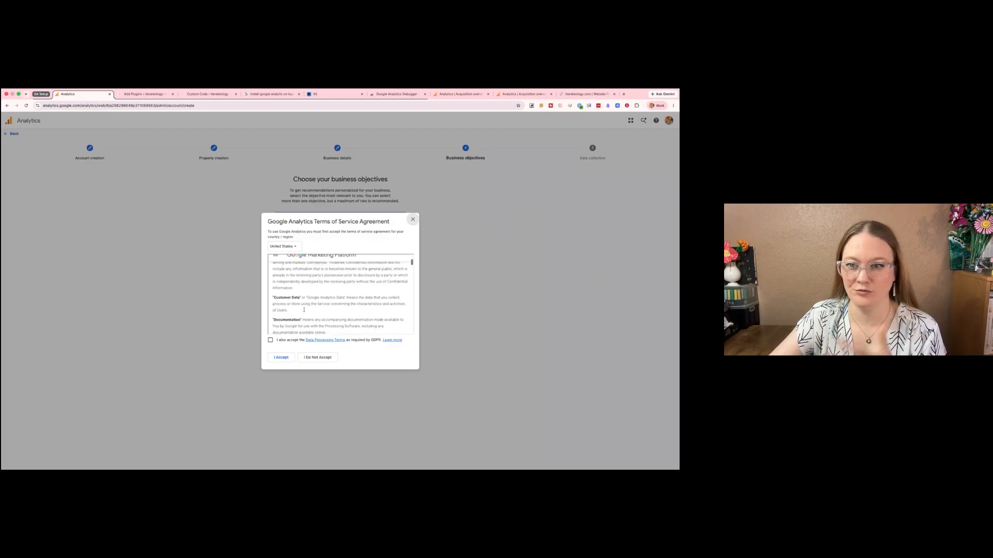
scroll(303, 310, down, 10)
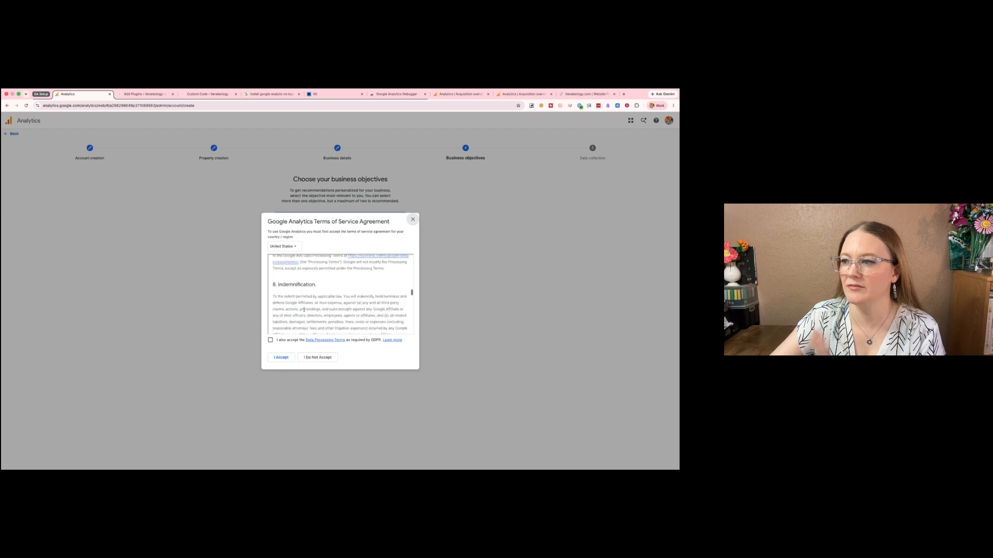
scroll(304, 310, down, 15)
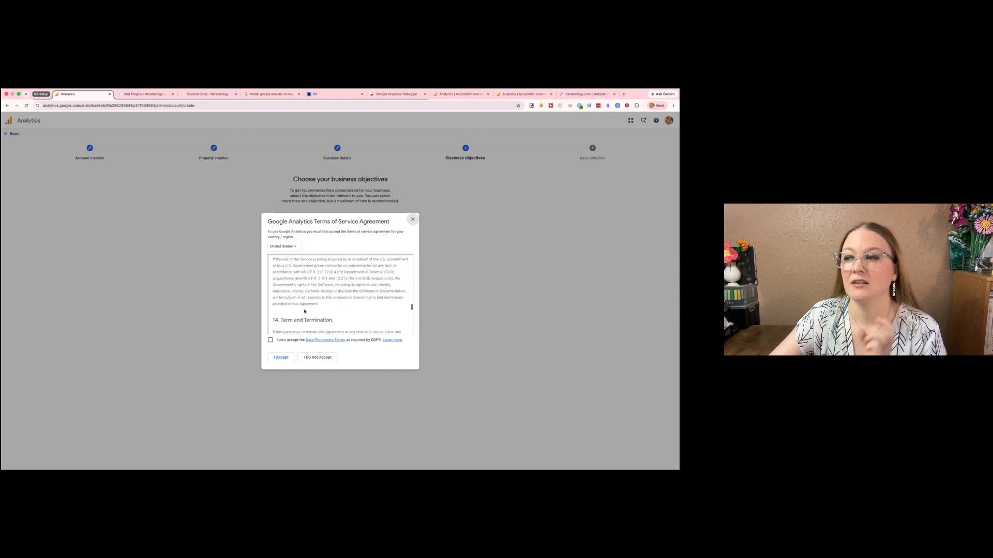
scroll(305, 311, down, 2)
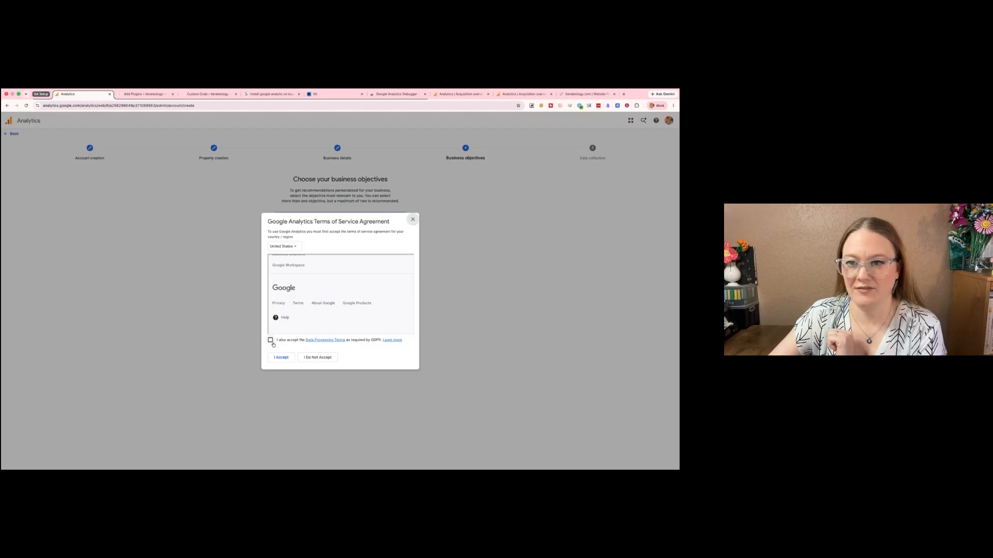
click(281, 358)
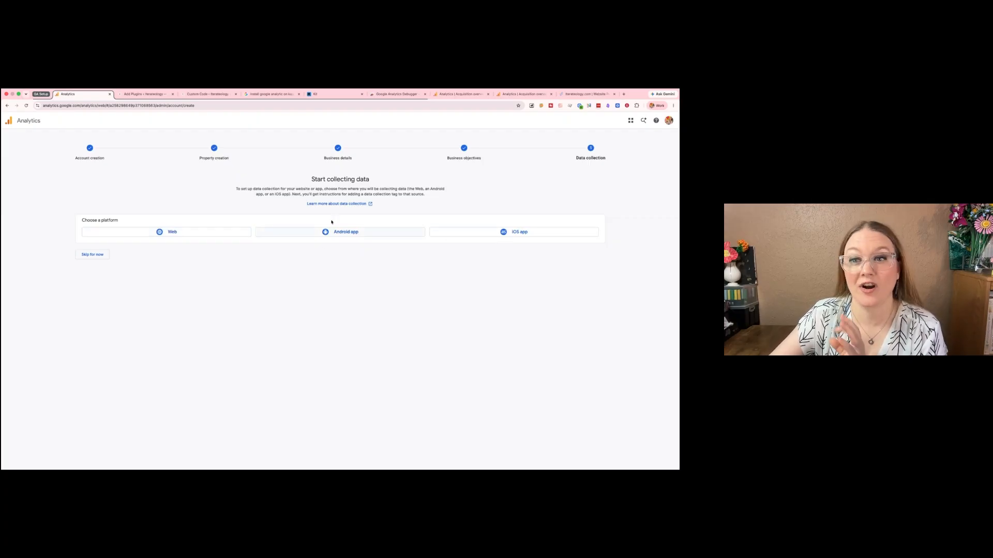
click(161, 233)
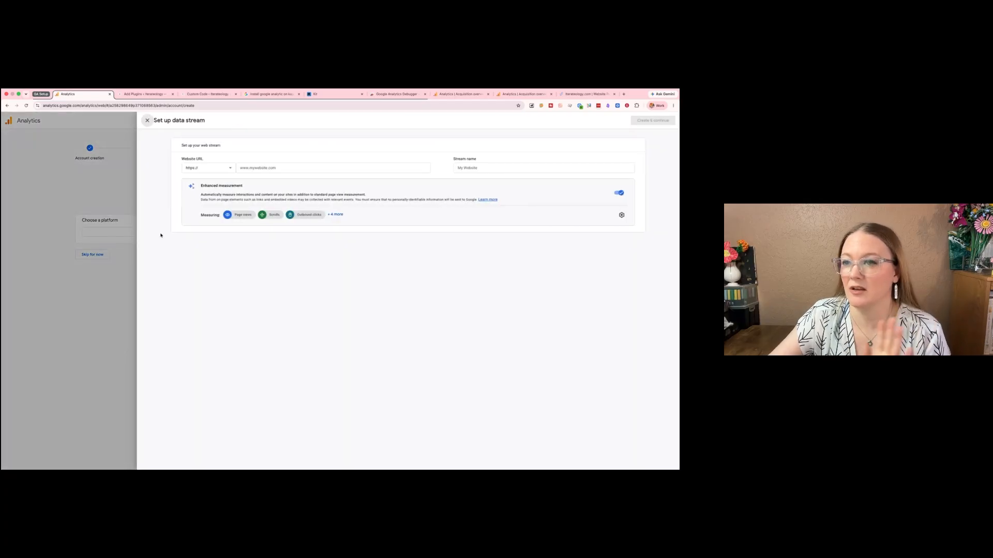
click(272, 168)
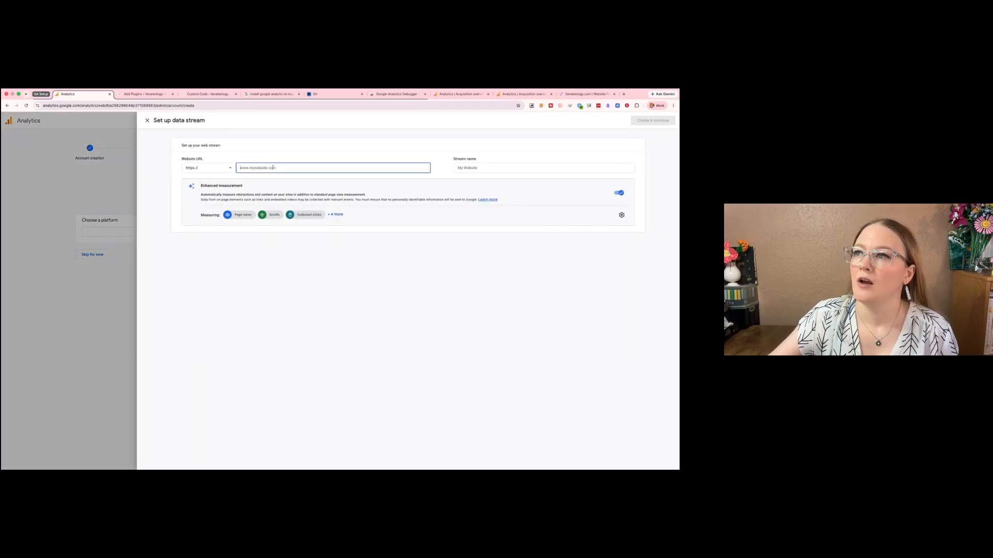
text(itera)
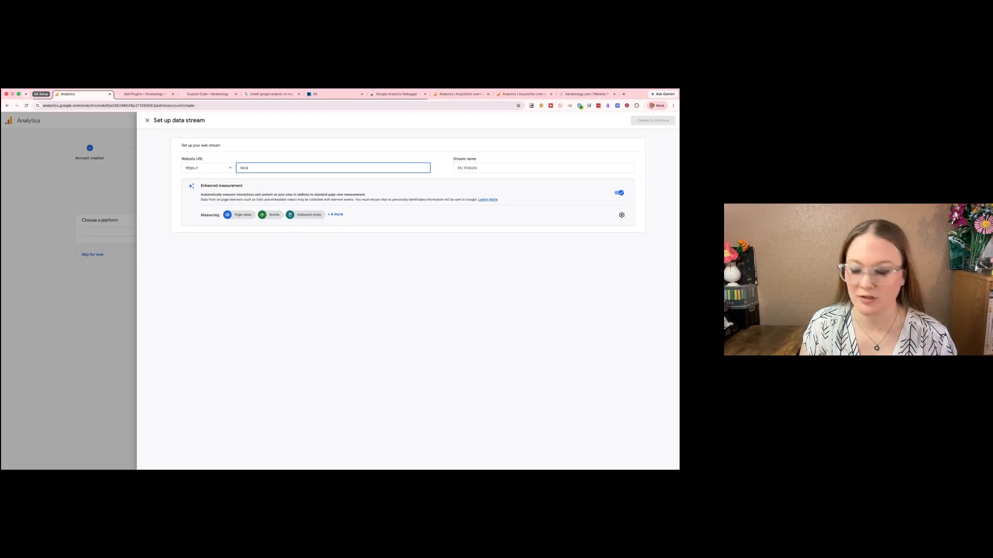
text(teology.com)
key(Tab)
text(Main)
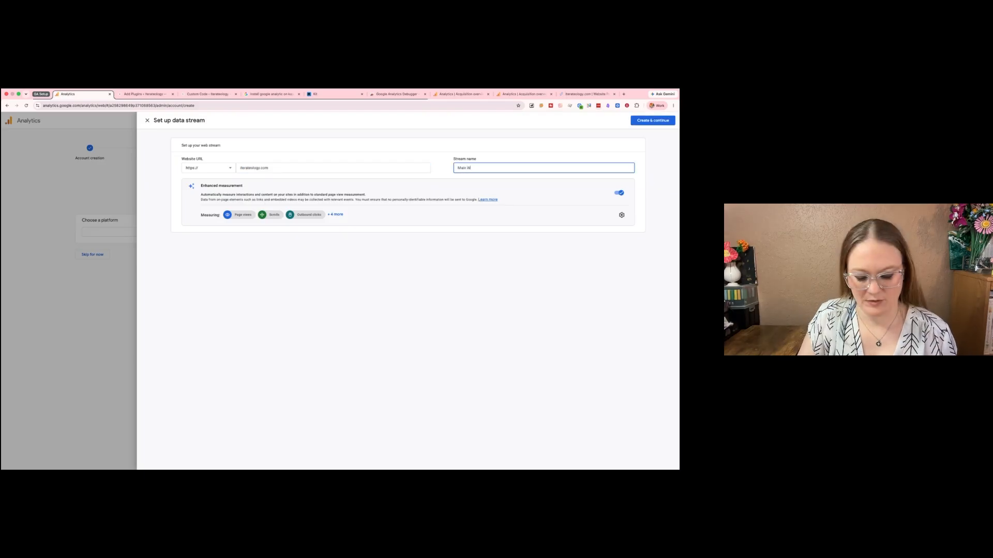
text( Website)
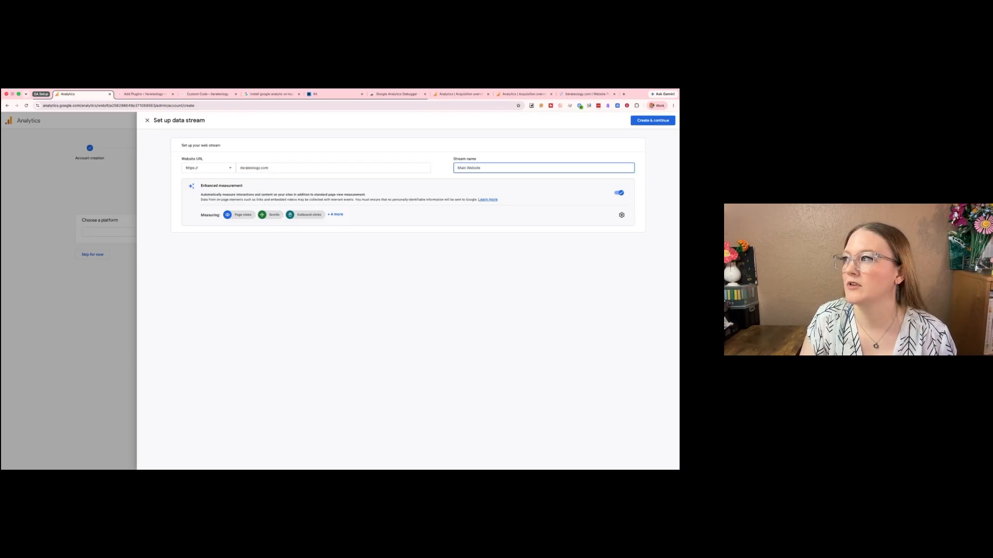
text([TEACHING])
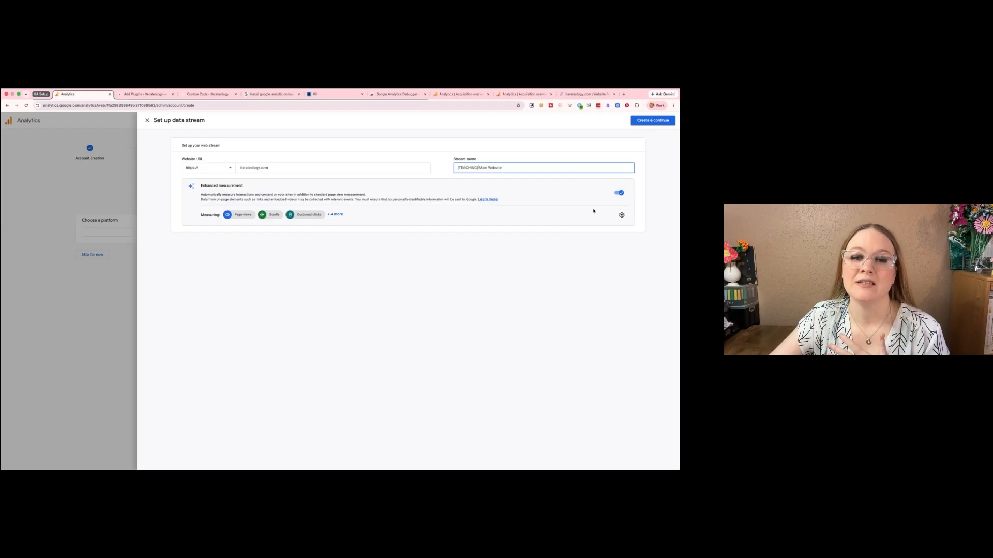
- Review the stream's enhanced measurement events and save them with every event left enabled
click(621, 215)
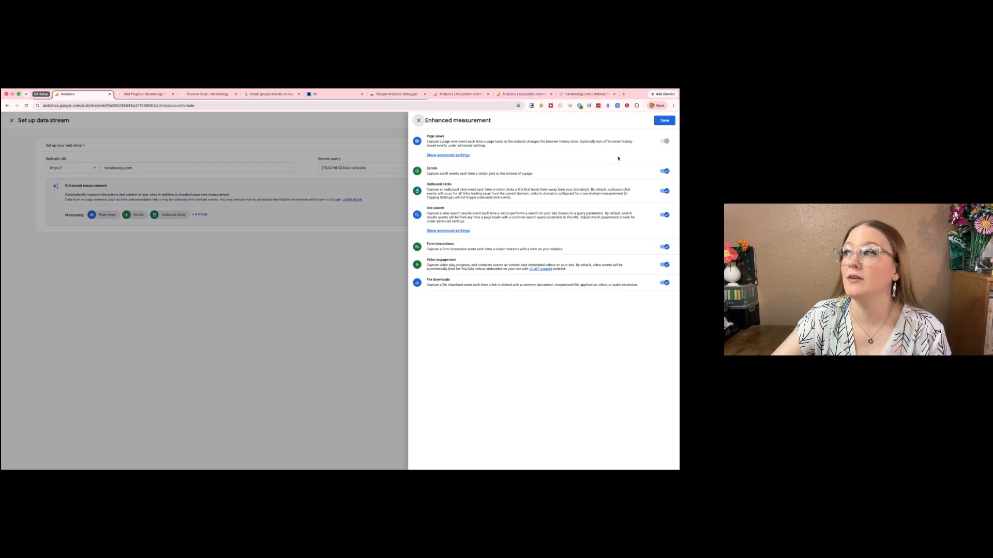
click(664, 120)
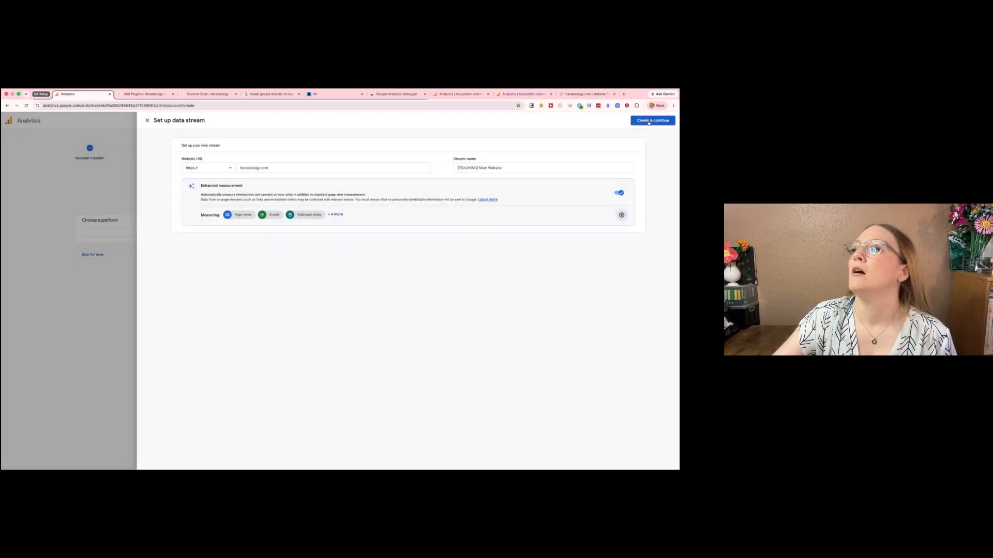
- Create the web data stream and confirm using the Google tag found on the website
click(653, 120)
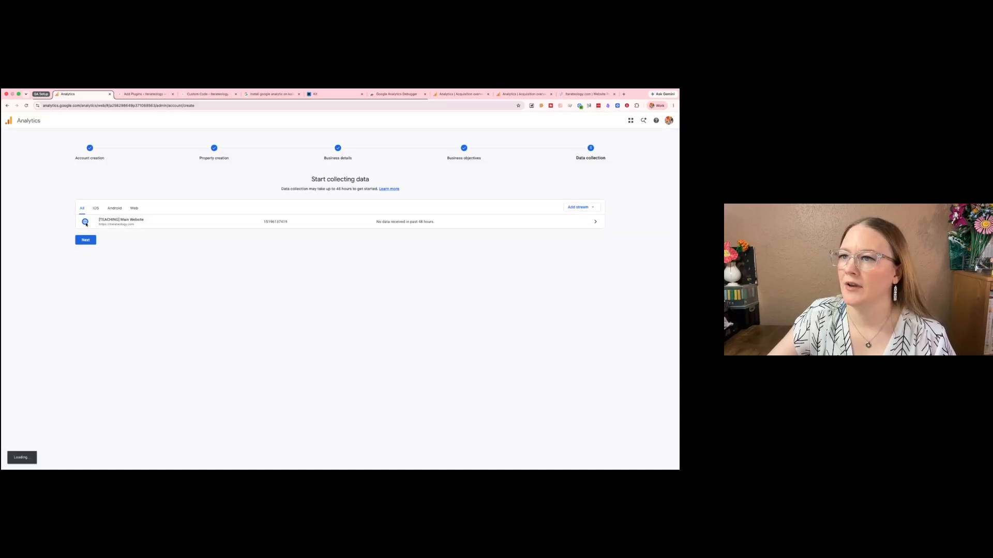
click(124, 221)
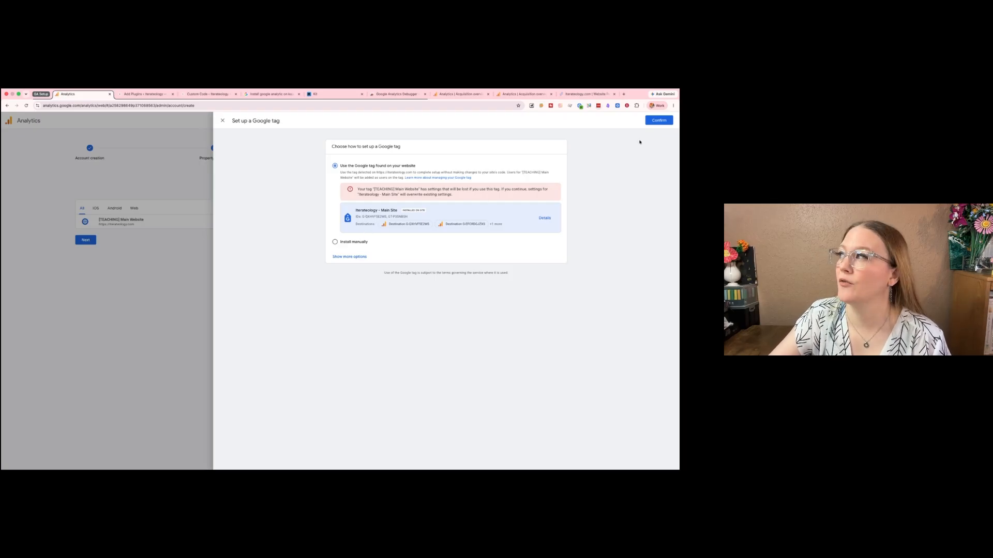
click(657, 122)
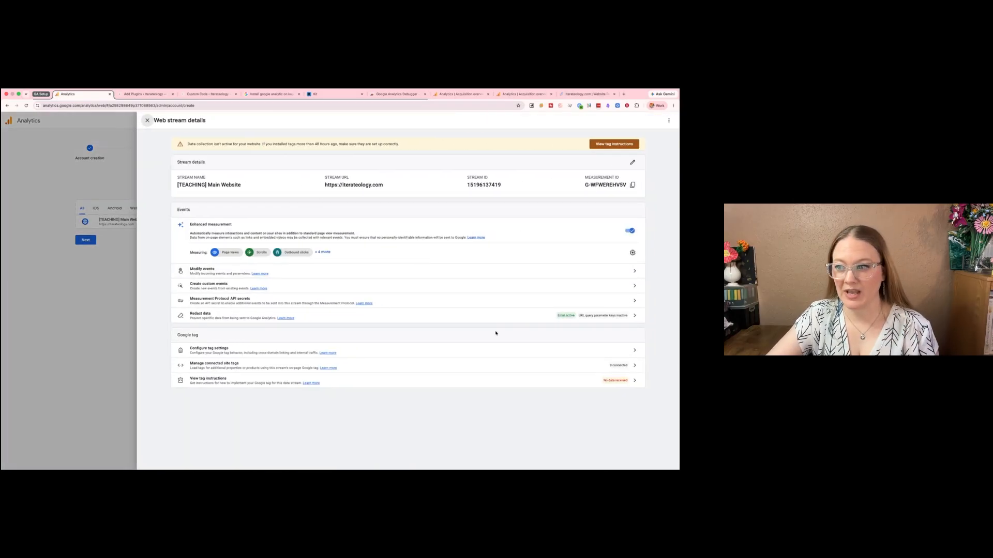
- Copy the measurement ID of the "[TEACHING] Main Website" stream
drag(584, 184, 626, 186)
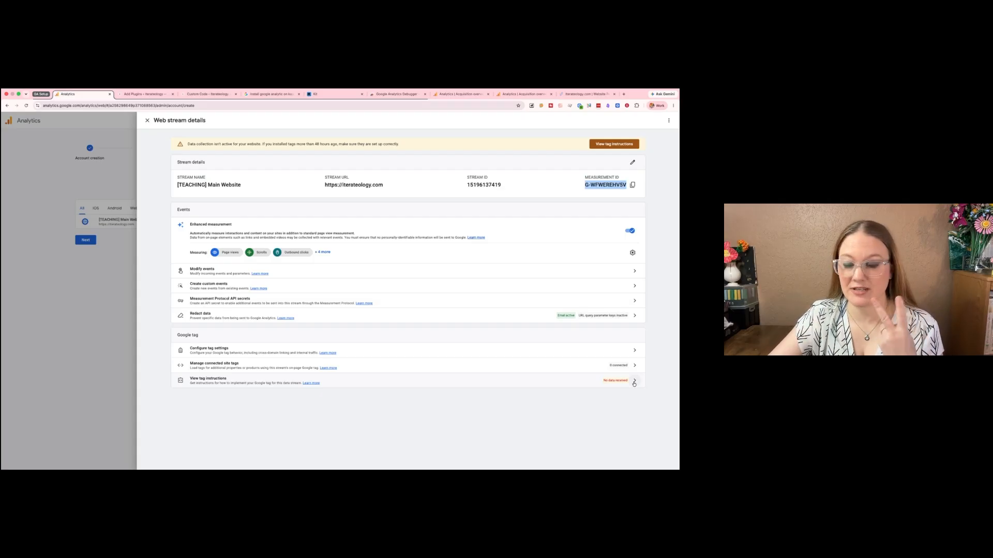
click(632, 186)
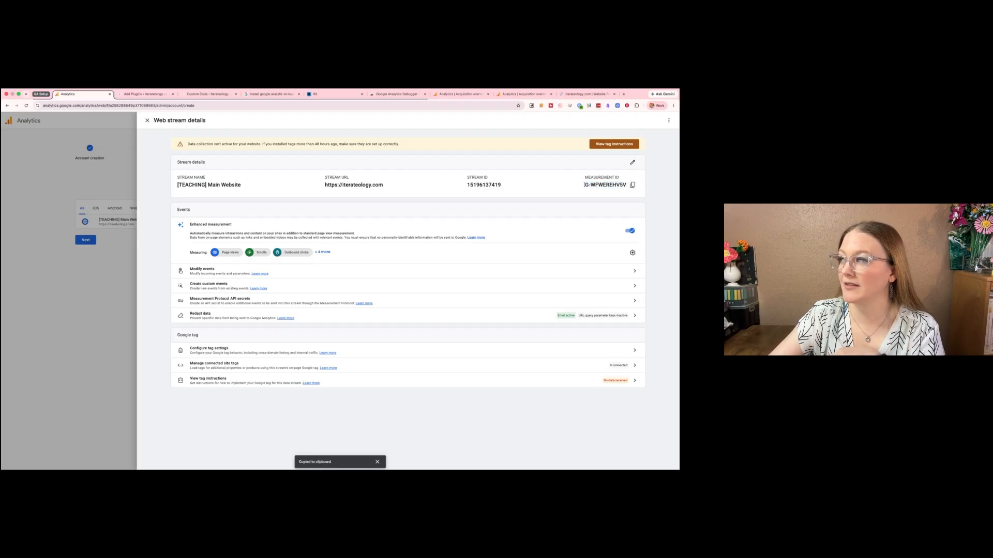
drag(586, 185, 626, 186)
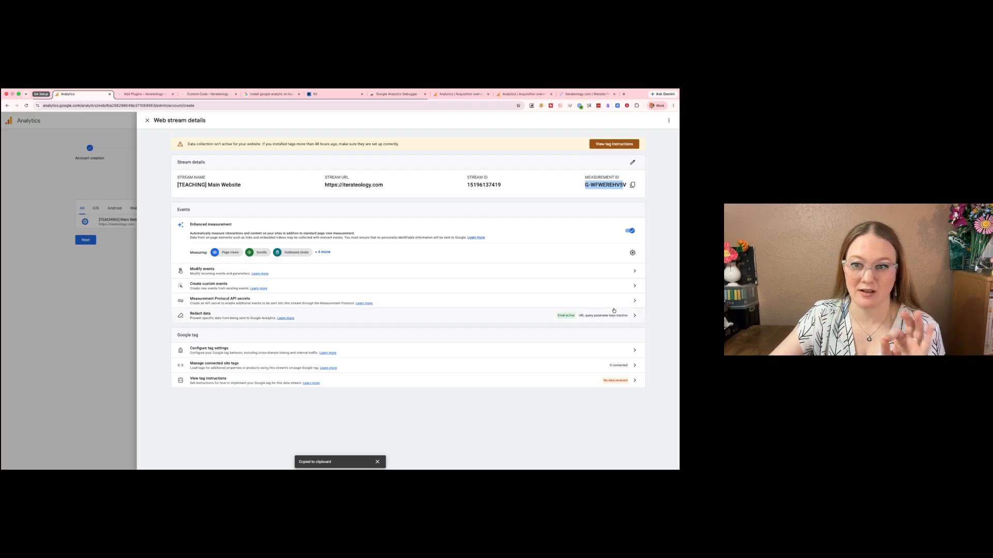
- View the stream's WordPress tag installation instructions and return to the web stream details
click(629, 384)
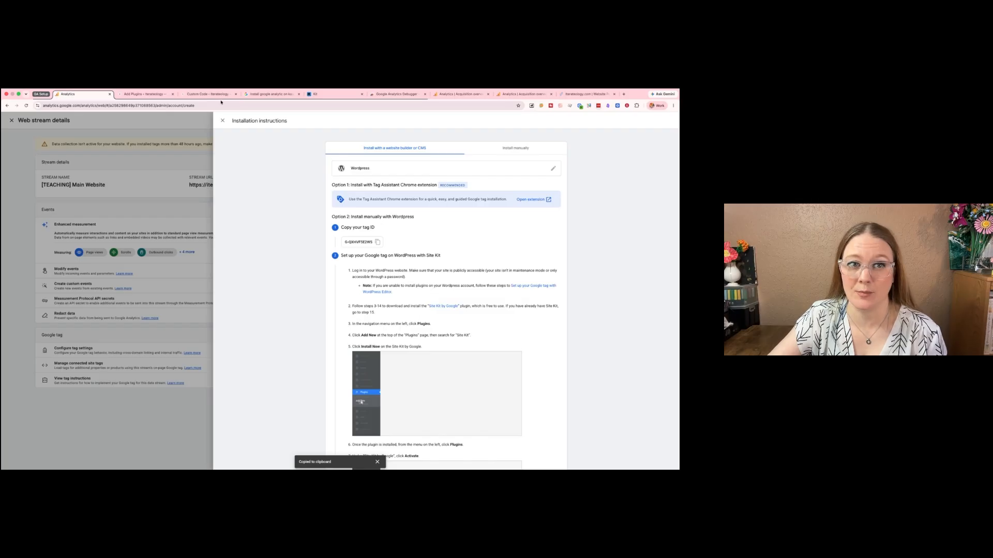
click(222, 121)
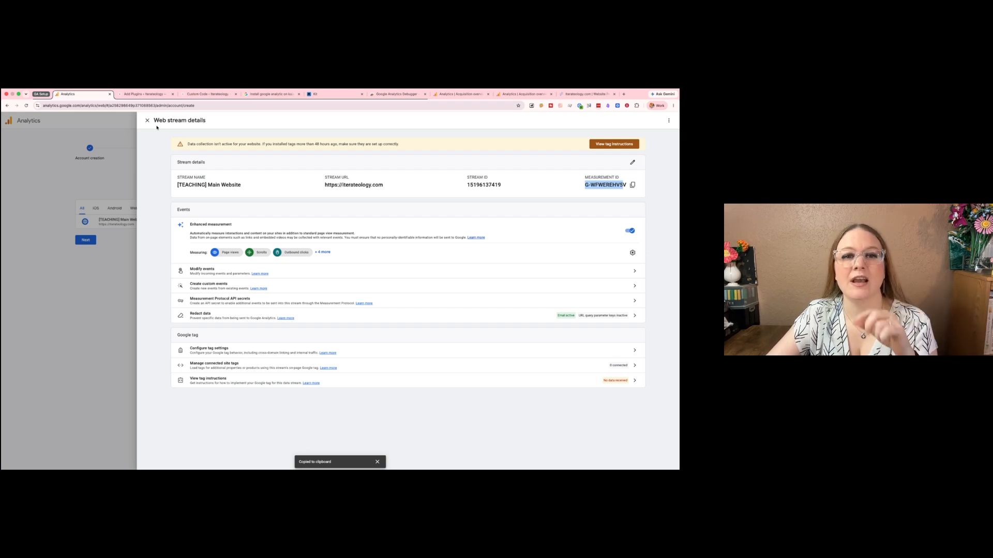
click(618, 199)
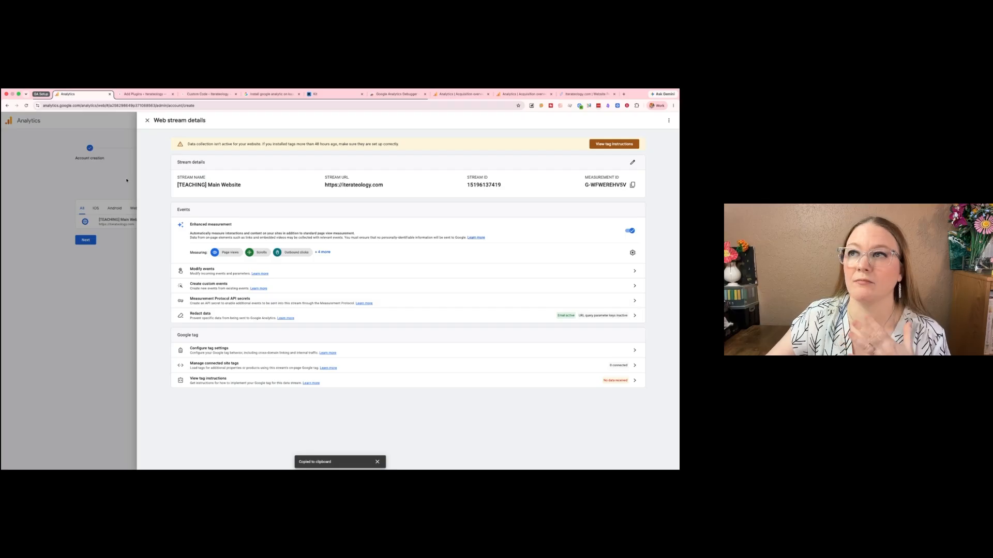
- Switch to the site's WordPress admin and search the available plugins for "custom code"
click(149, 95)
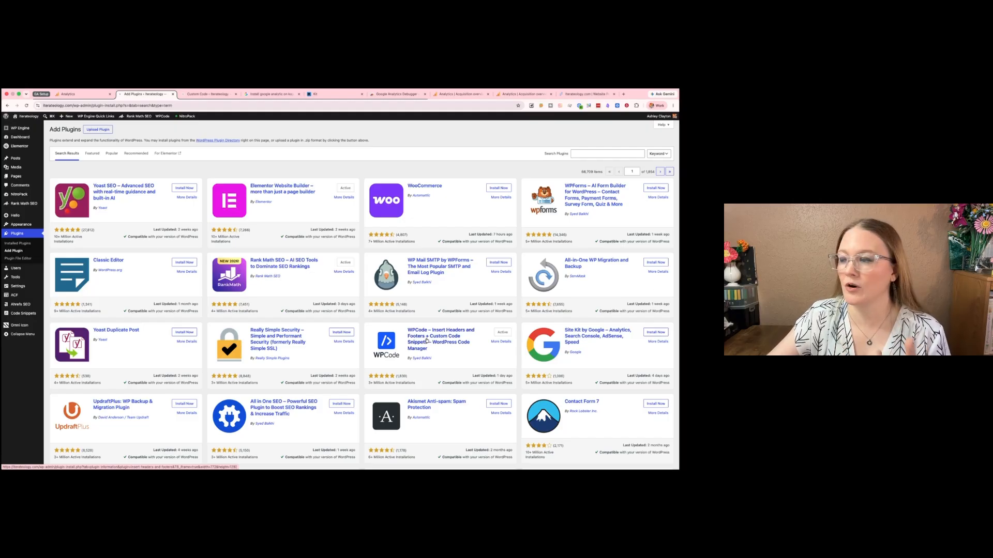
click(605, 154)
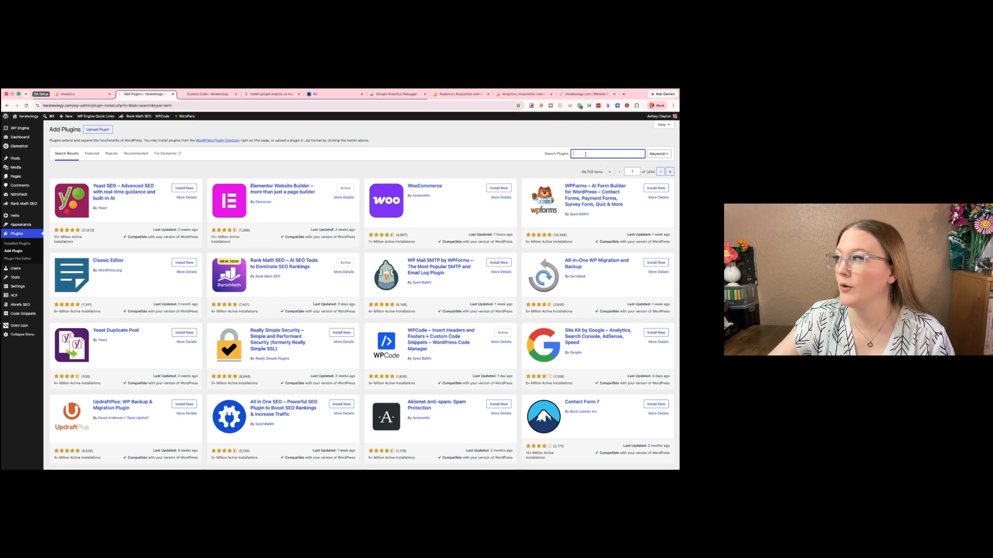
text(custom code)
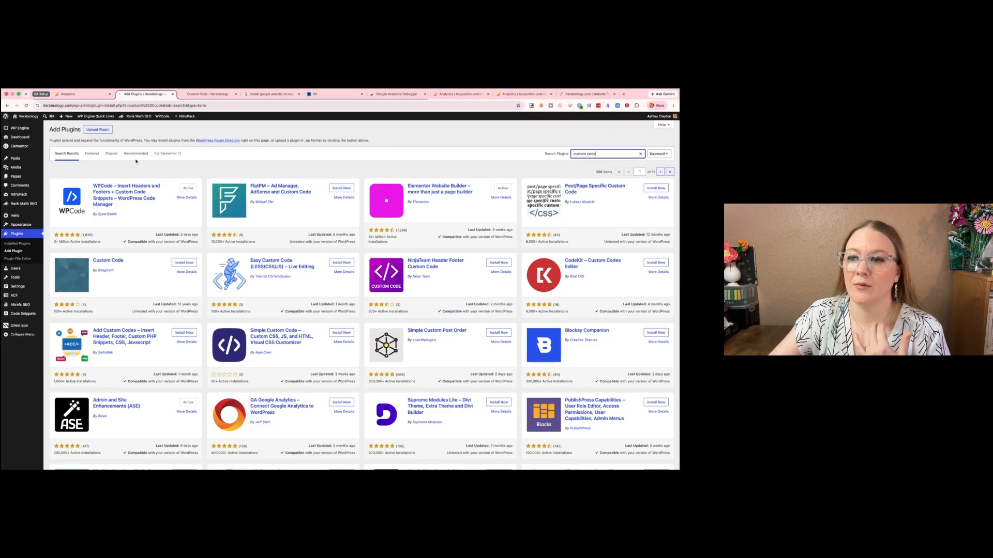
- Open a blank Elementor custom code entry, and copy the manual-install Google tag code from the Analytics stream's installation instructions
click(210, 95)
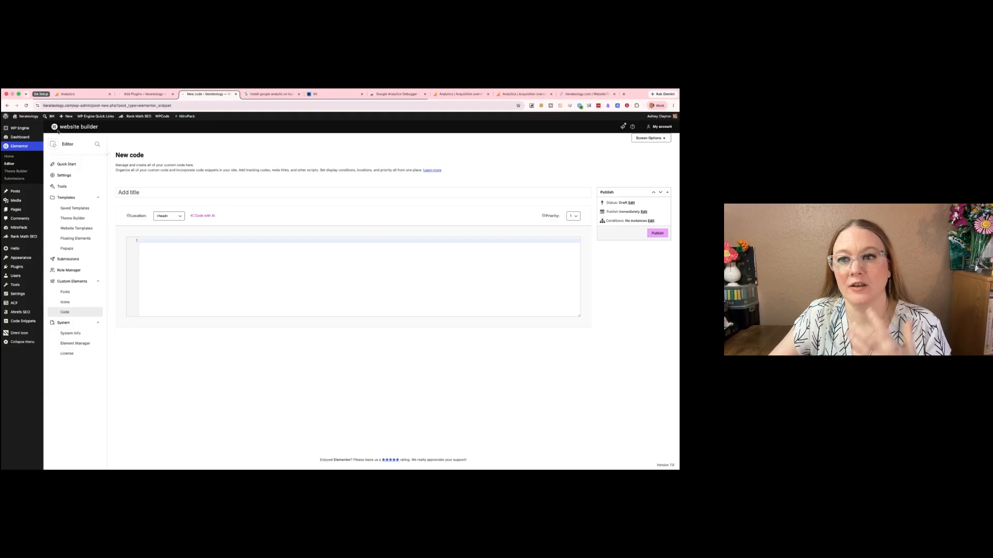
click(85, 94)
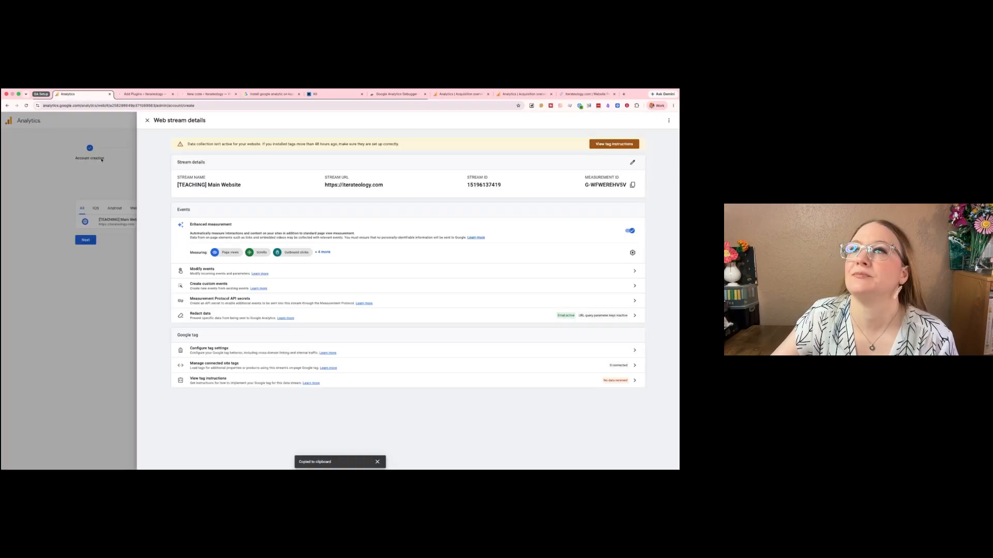
click(634, 380)
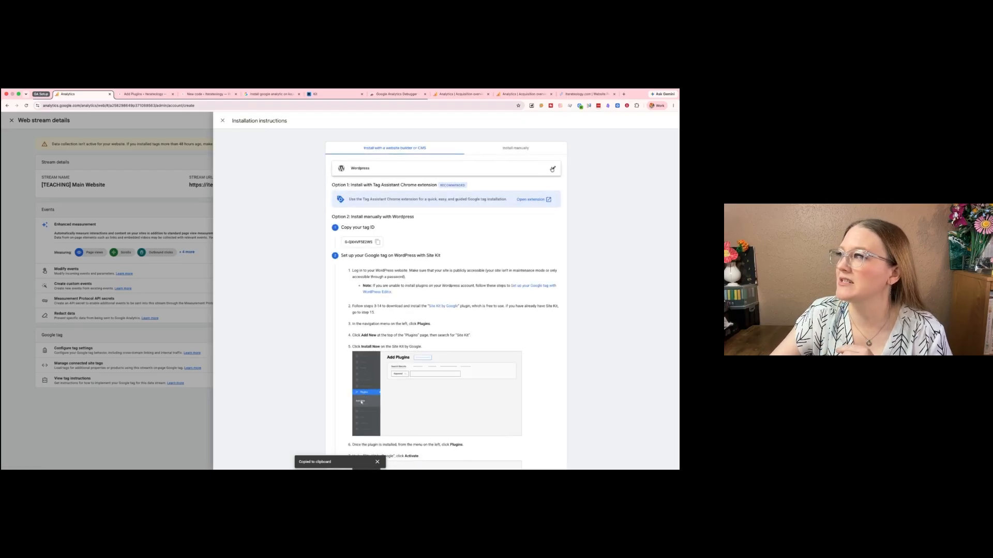
click(512, 169)
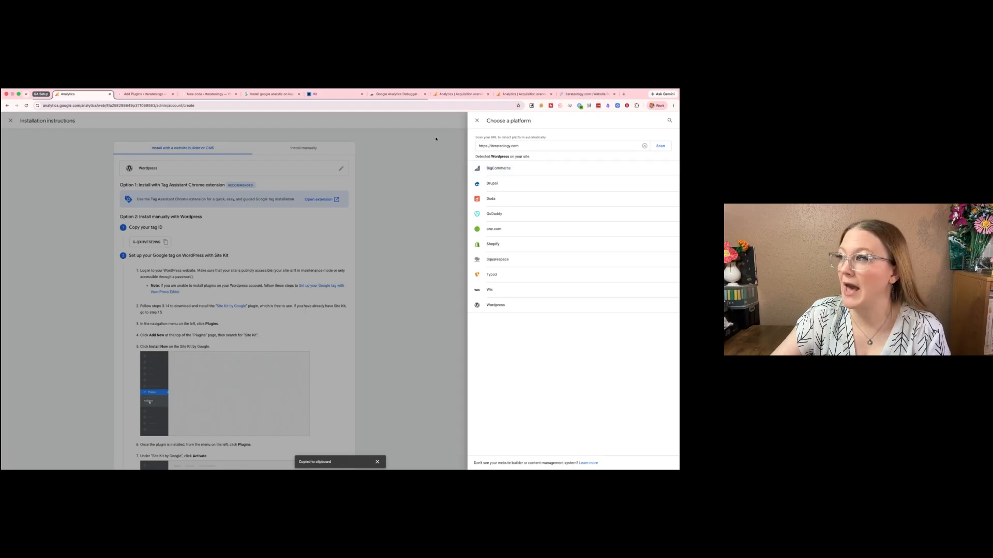
click(476, 121)
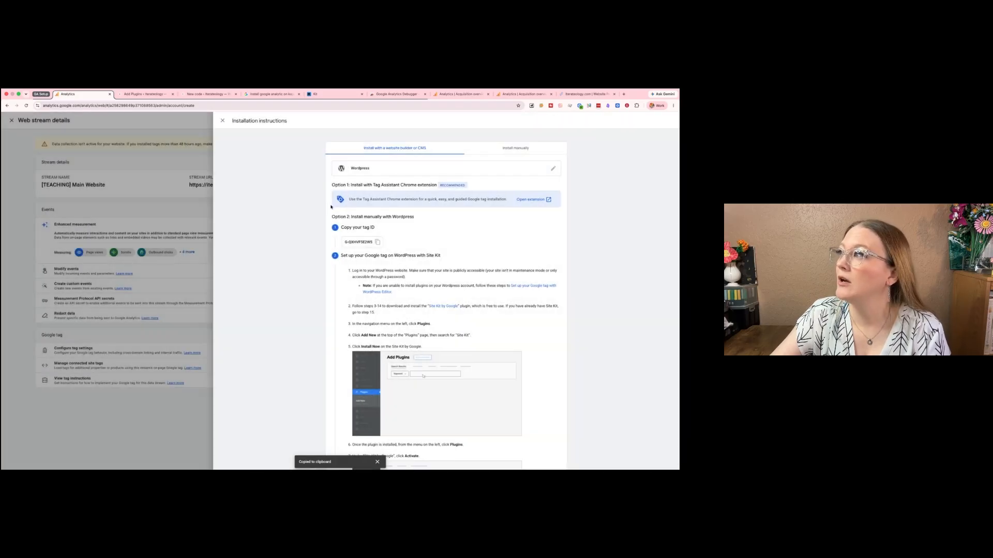
click(506, 153)
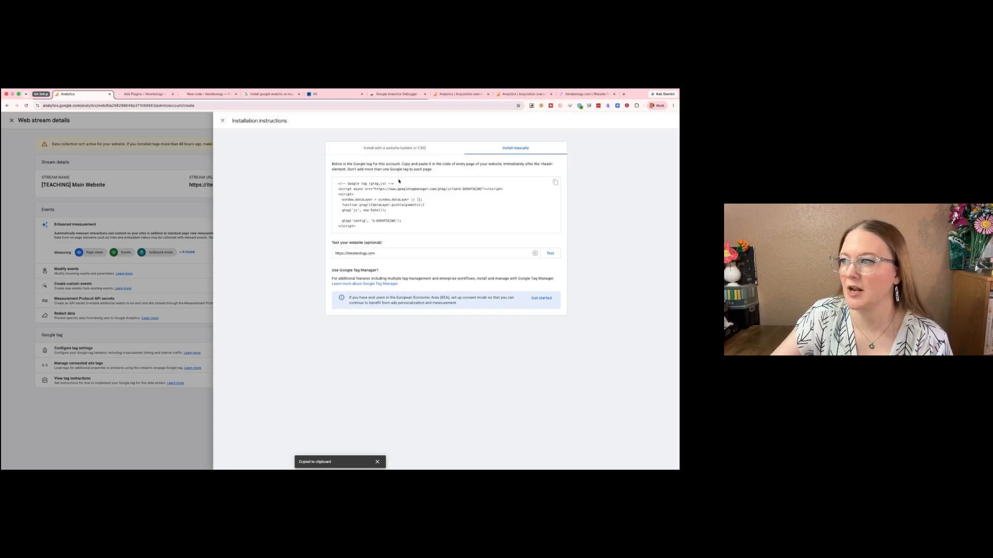
click(555, 182)
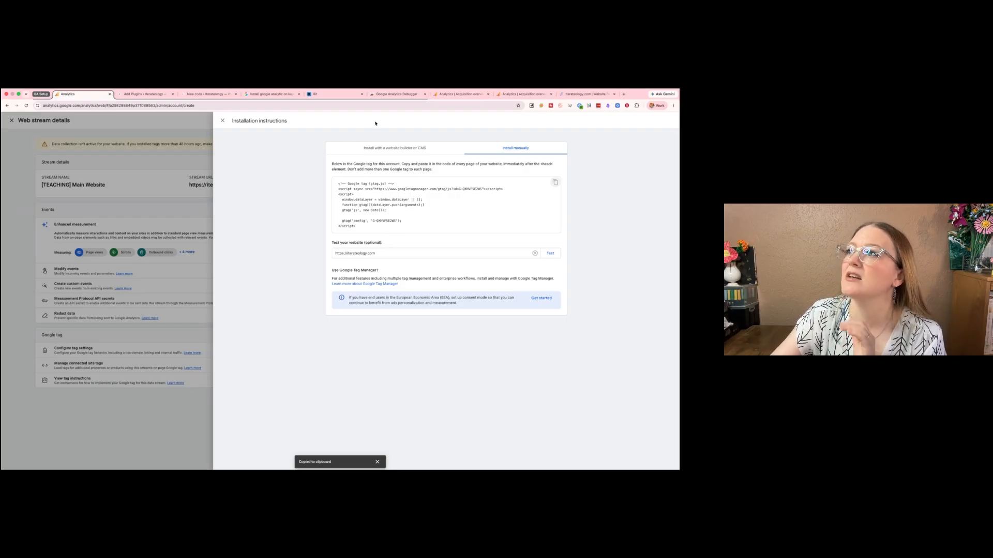
- Paste the Google tag code into the new Elementor custom code entry, keeping its location as <head>
click(136, 94)
click(186, 95)
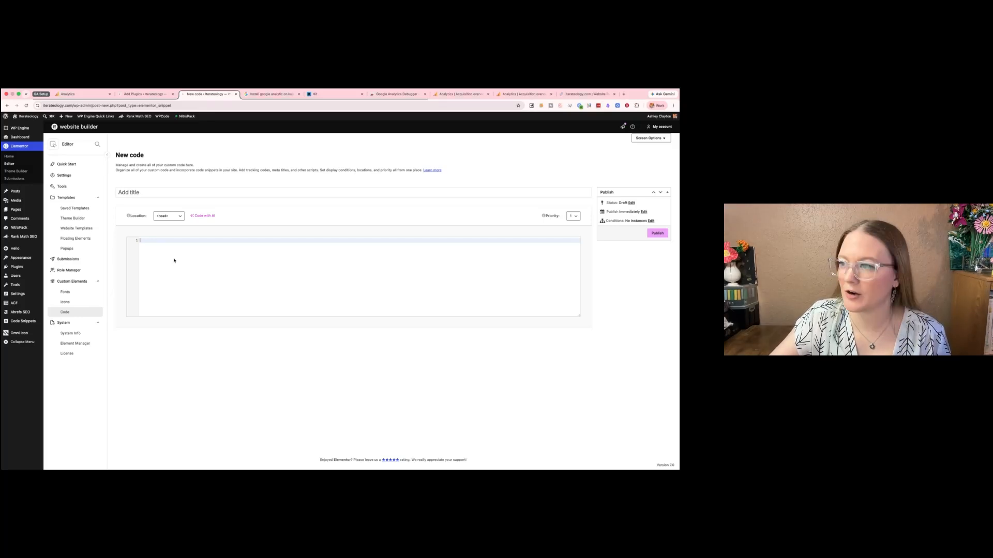
key(super+v)
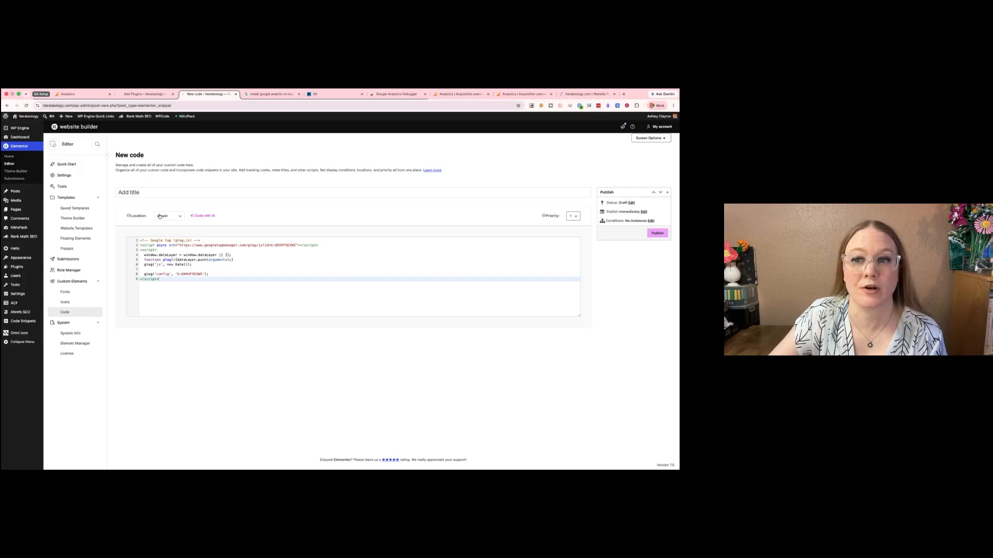
- Read where the Google tag code has to be placed in the Analytics manual installation instructions
click(77, 94)
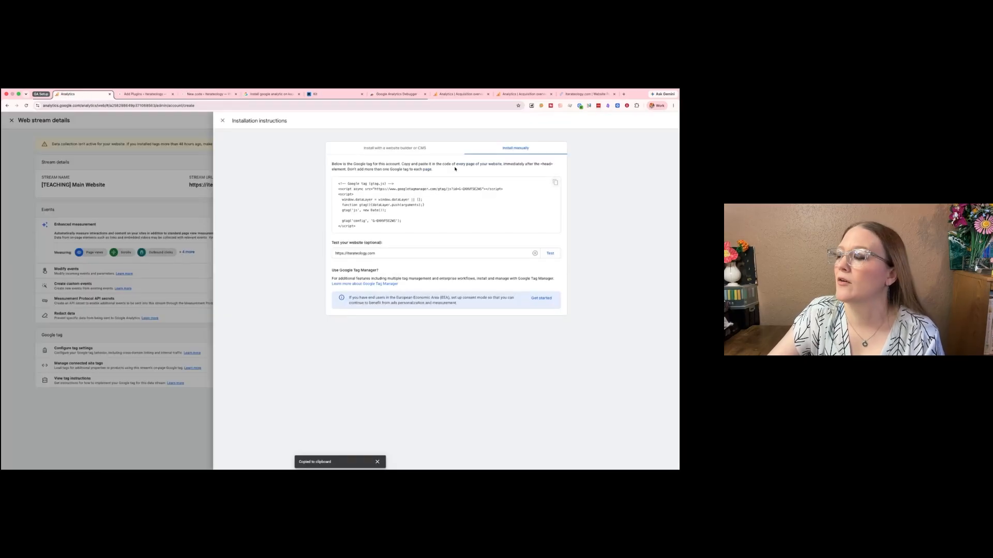
drag(401, 164, 549, 169)
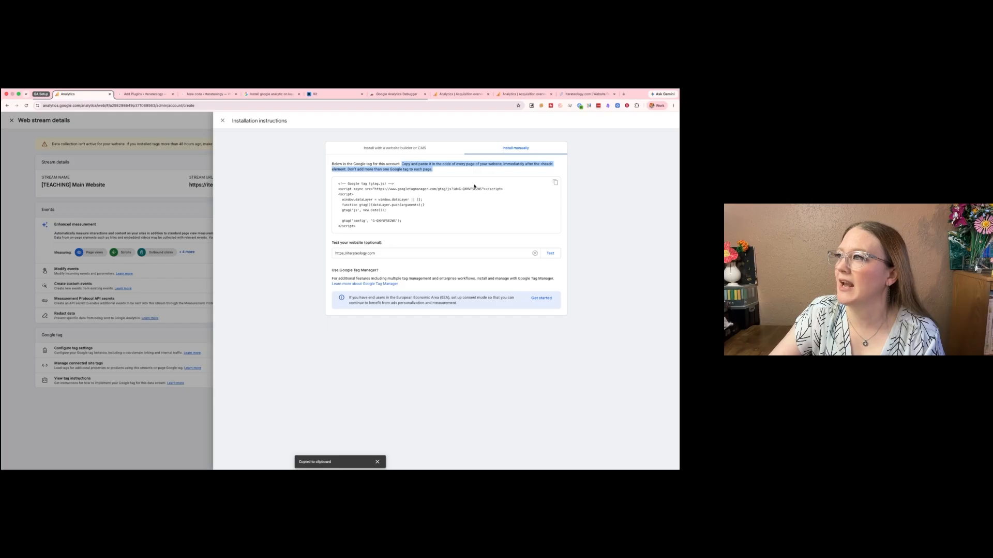
click(455, 165)
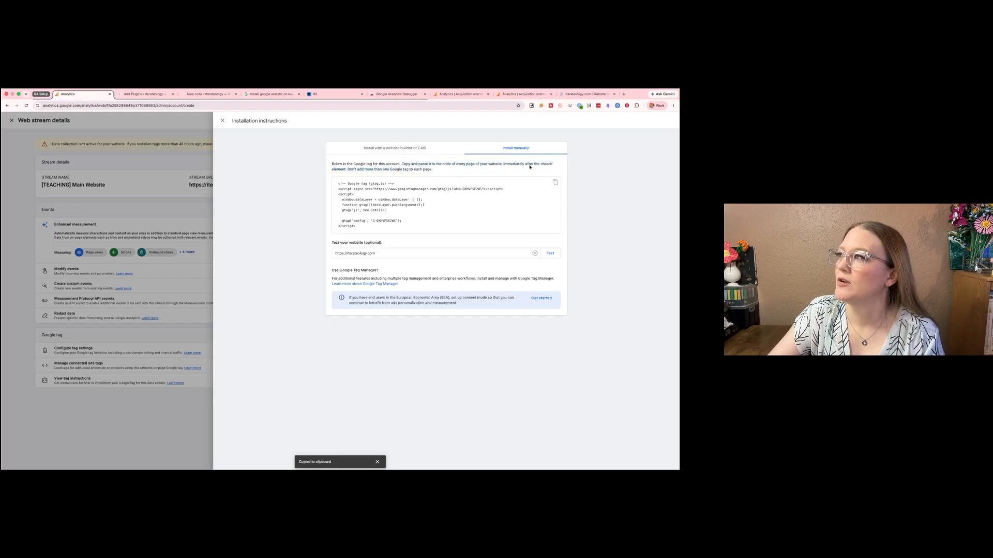
- Publish the Elementor custom code with the display condition Include Entire site
click(209, 94)
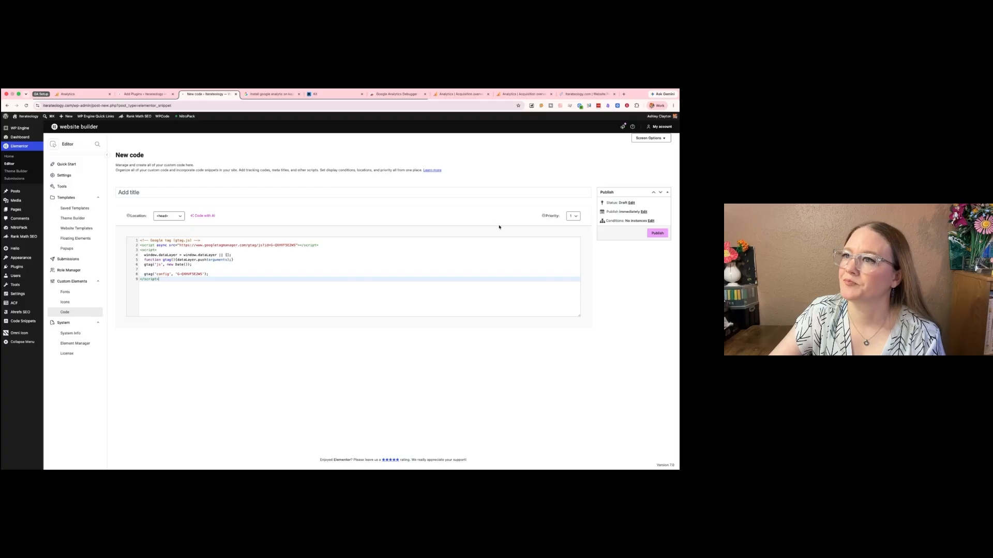
click(657, 234)
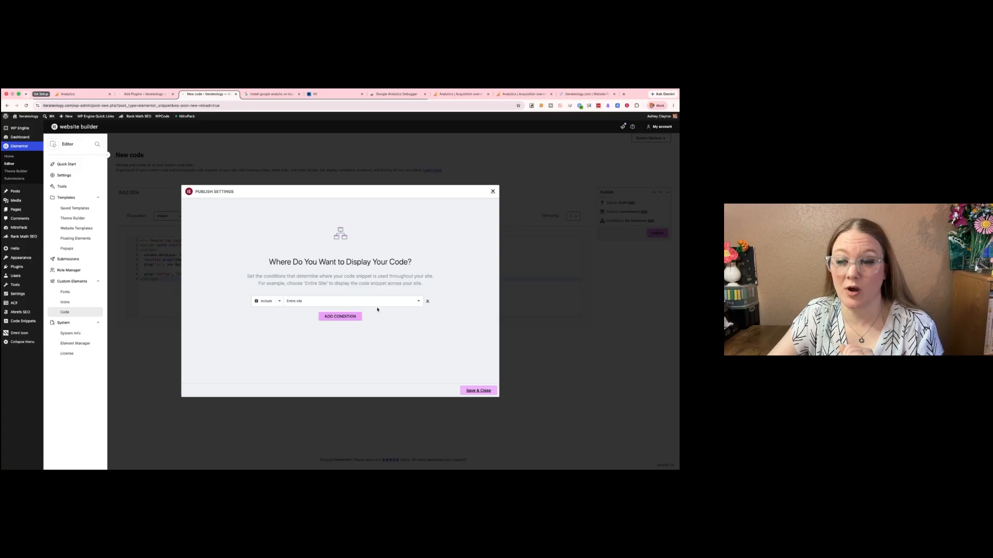
click(486, 391)
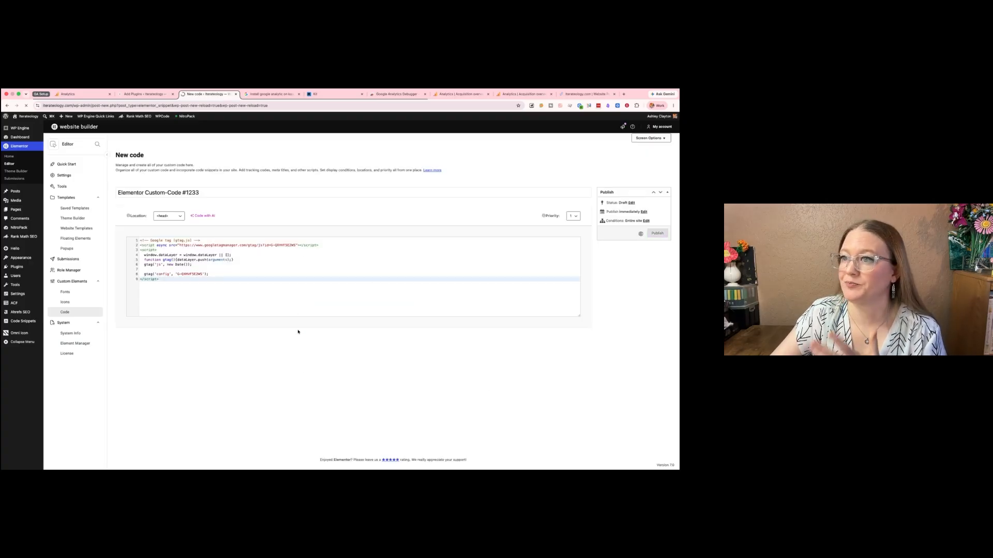
- Rename the published custom code to "GA4 Teaching Code Snippet" and update it
triple_click(146, 192)
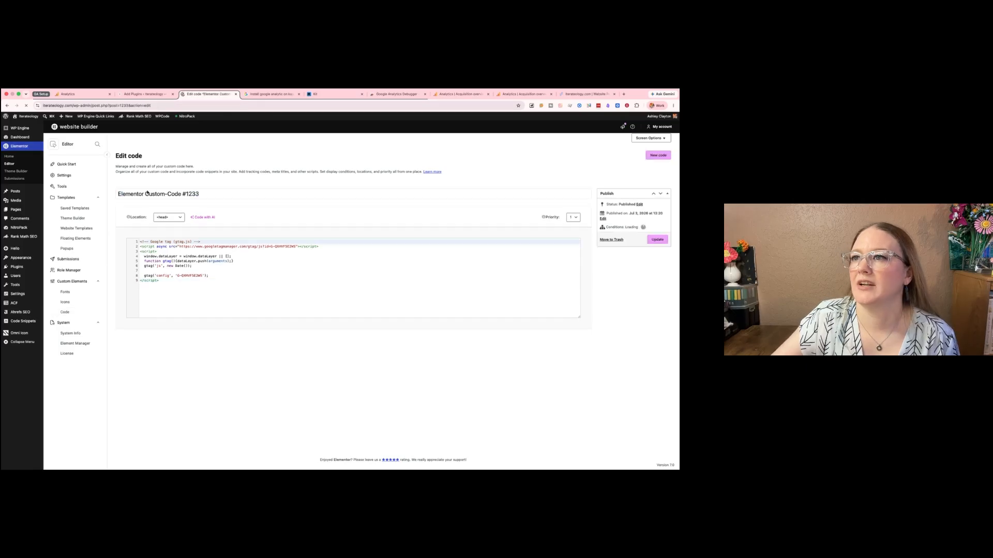
double_click(145, 193)
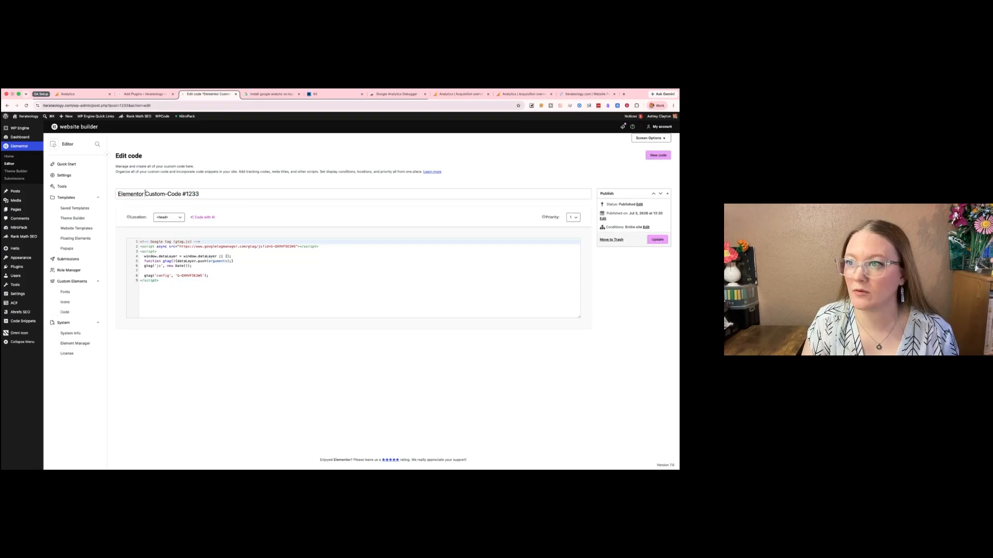
triple_click(154, 195)
text(GA4)
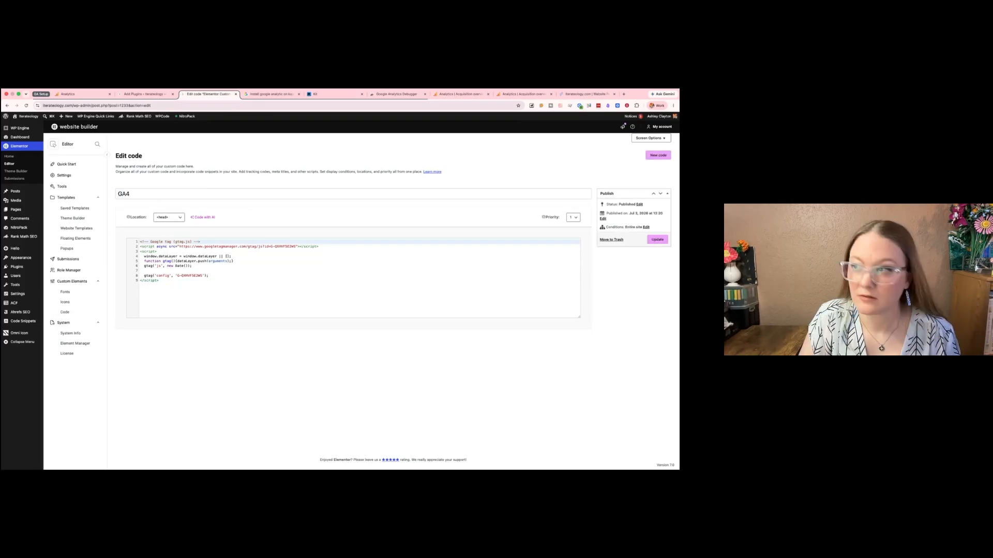
text( Teaching Code Snippet)
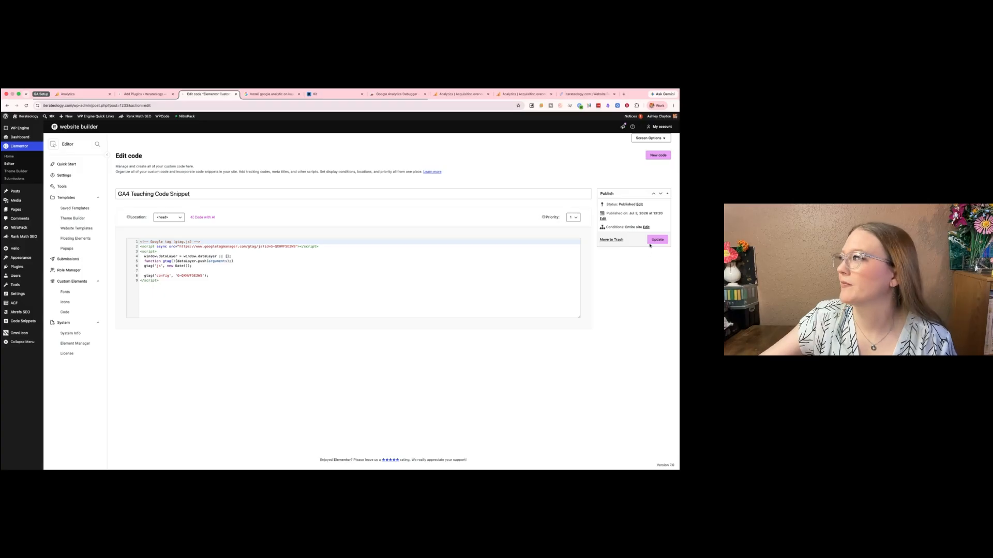
click(650, 245)
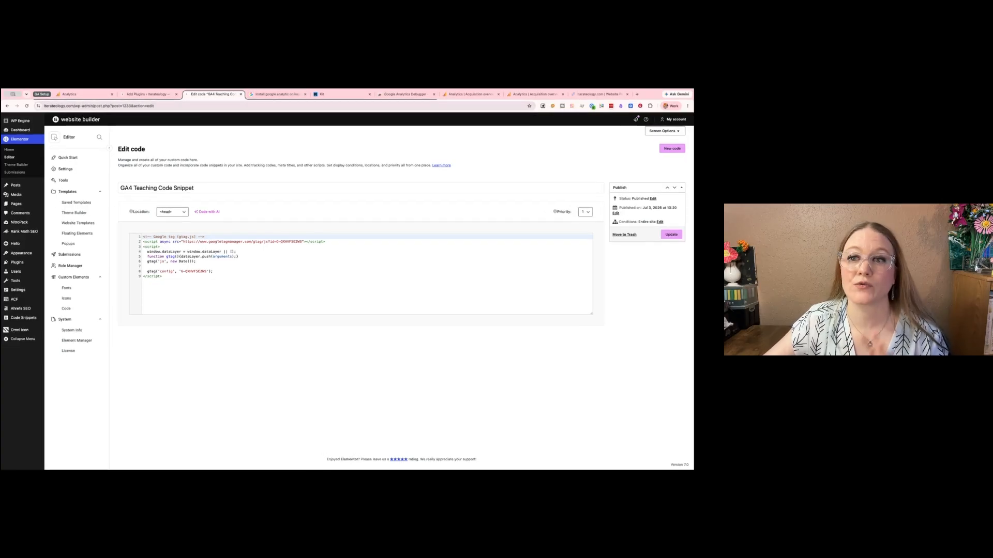
- Open Kajabi's help article "Connect Google Analytics with Kajabi" from the Google results and examine its UA tracking ID instructions
click(265, 93)
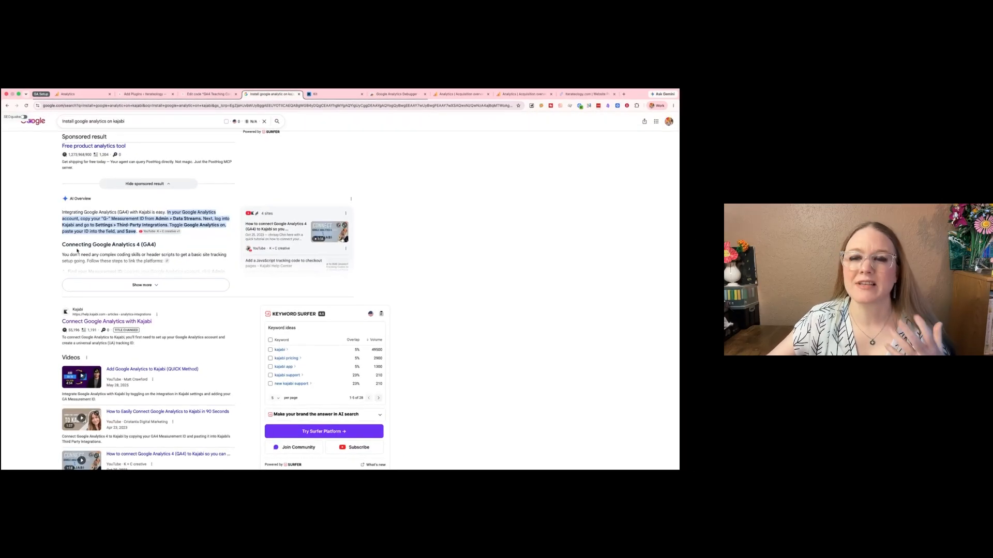
scroll(78, 248, up, 3)
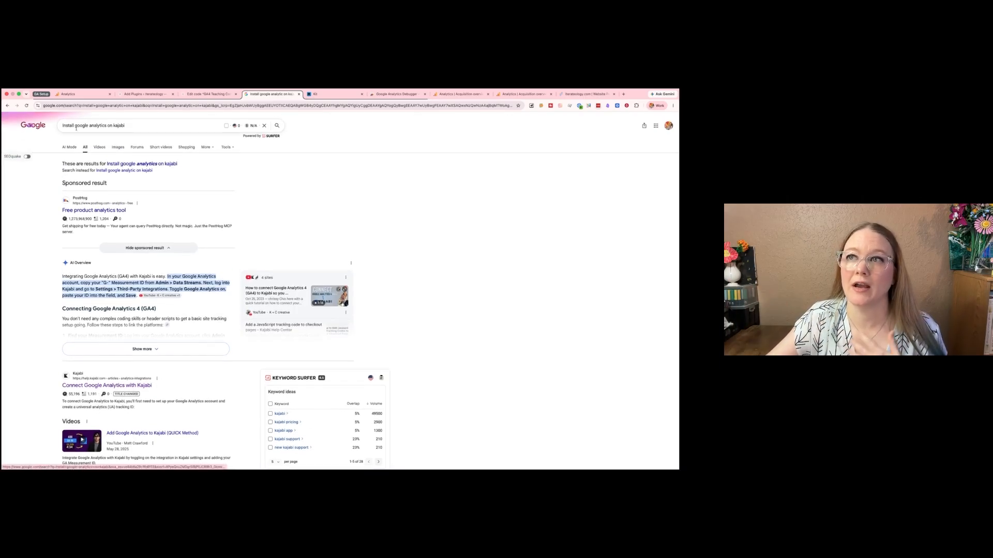
click(68, 125)
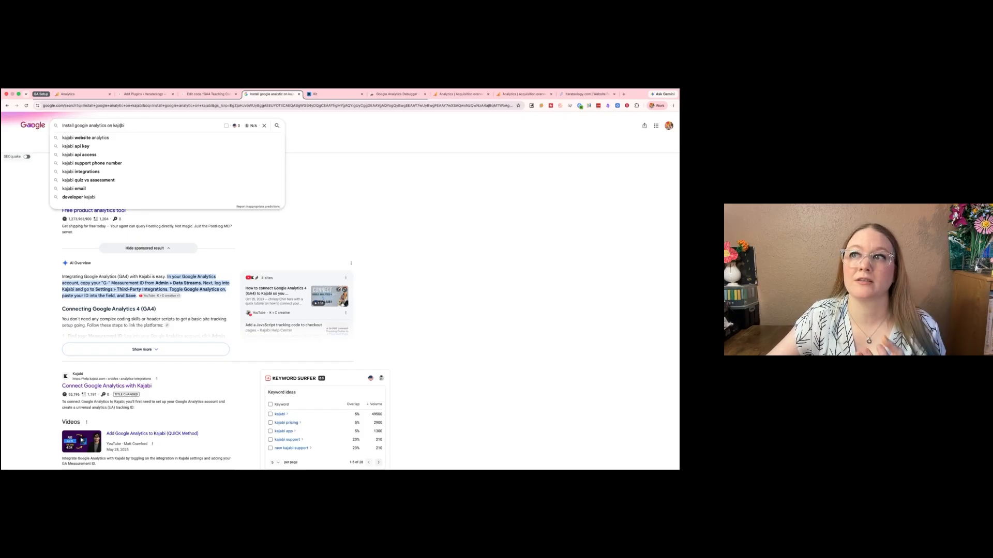
click(150, 211)
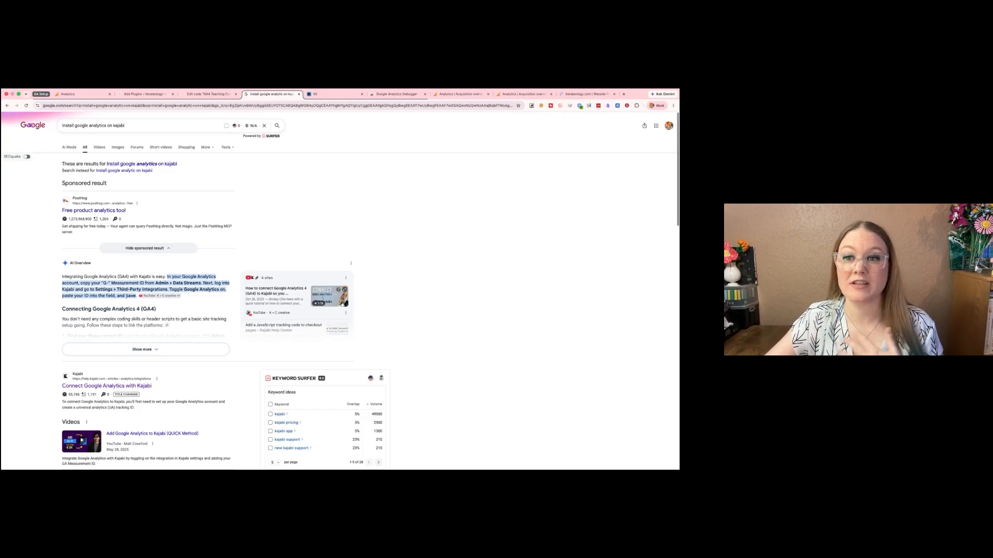
scroll(126, 296, down, 3)
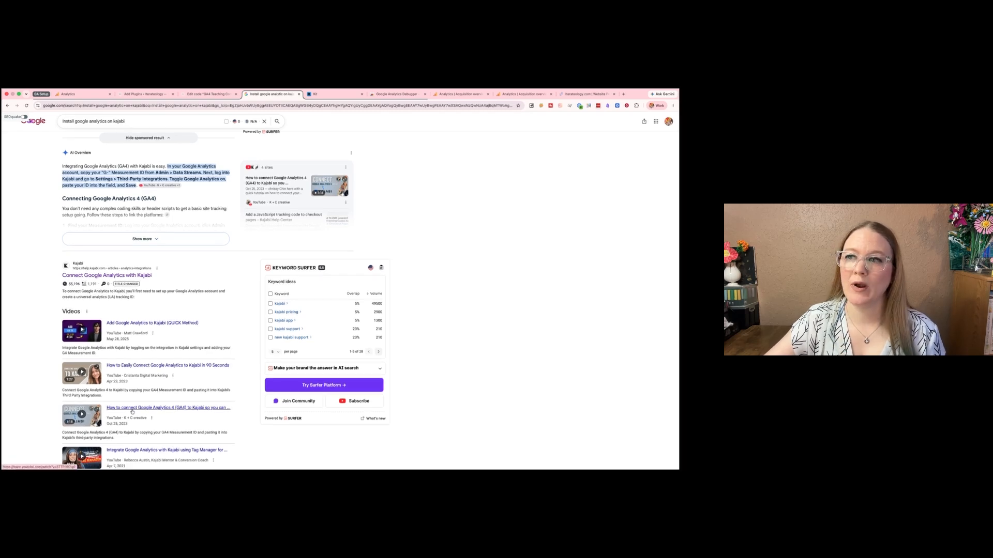
click(101, 275)
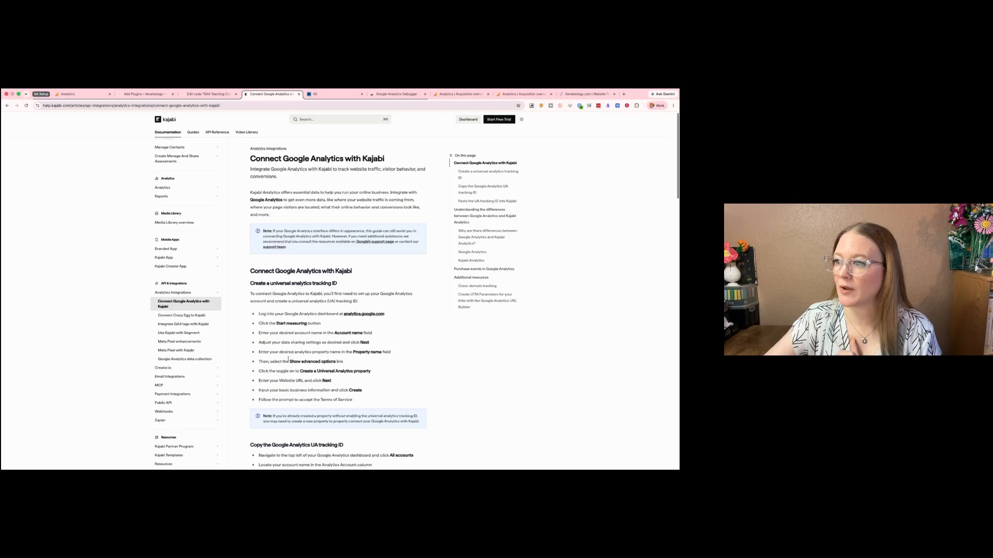
scroll(310, 403, down, 2)
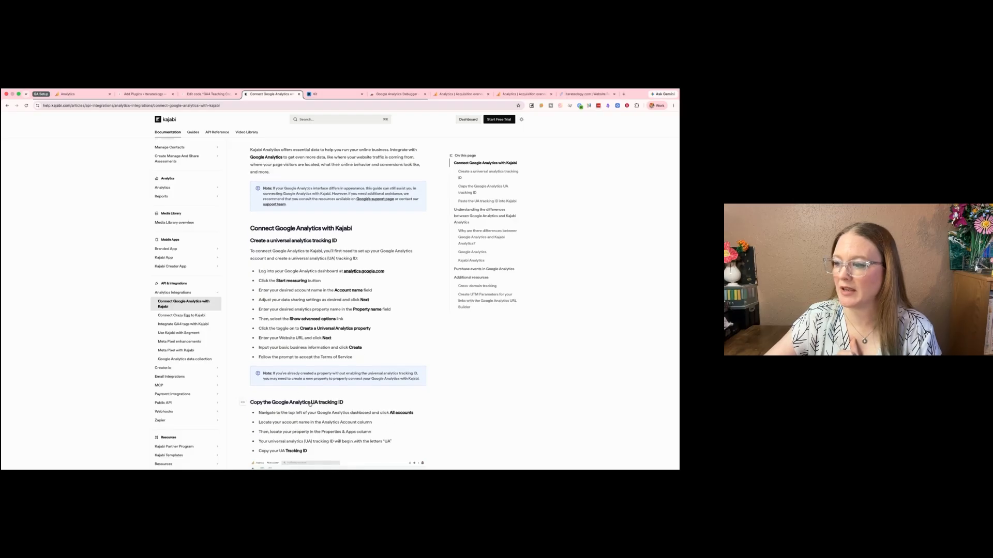
drag(310, 404, 348, 405)
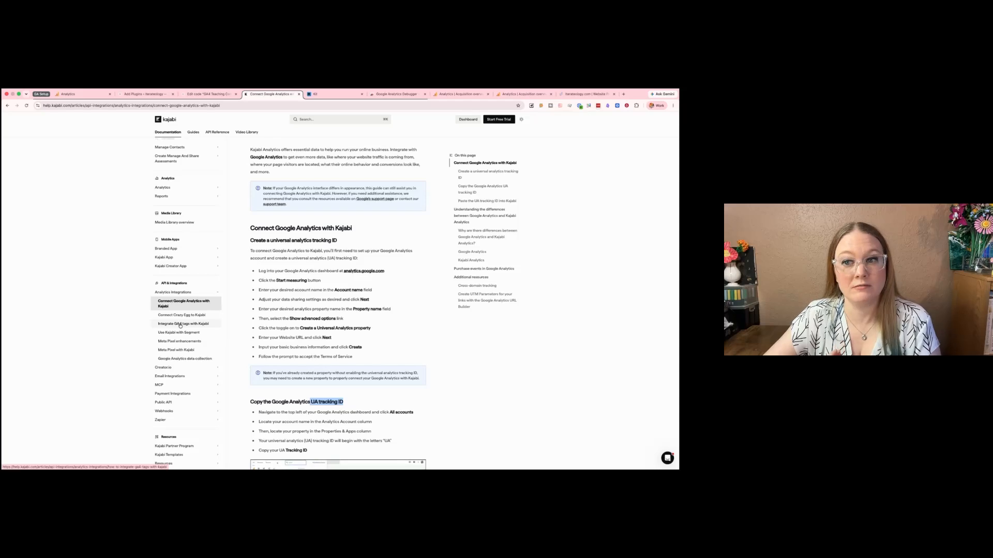
- Open Kajabi's "Integrate GA4 tags with Kajabi" article and read how to enter the GA4 tag into Kajabi
click(180, 325)
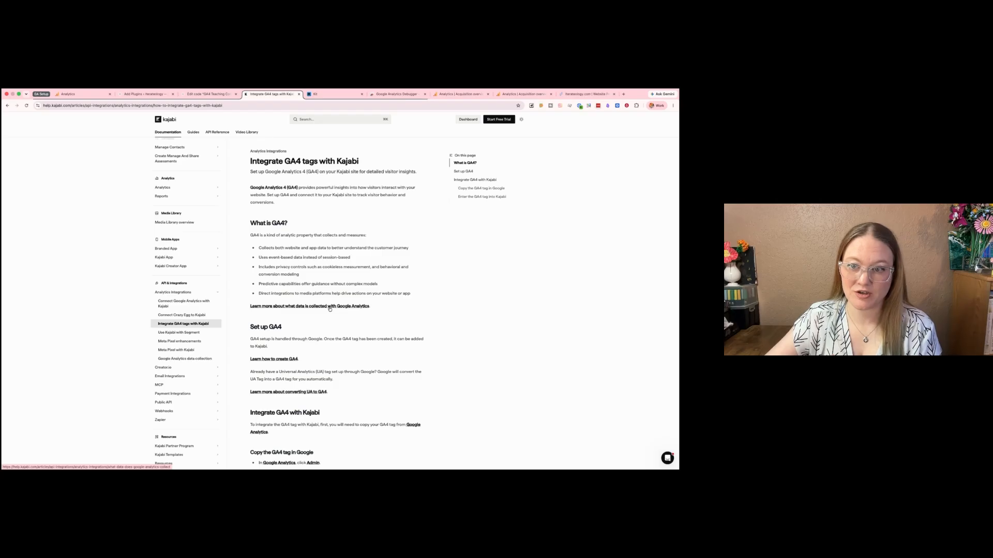
scroll(330, 309, down, 10)
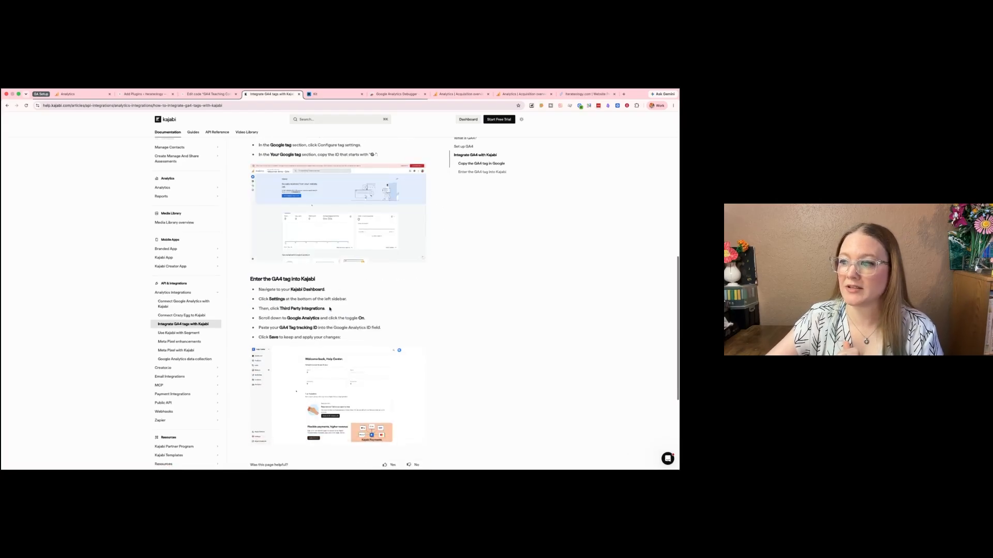
scroll(323, 339, down, 5)
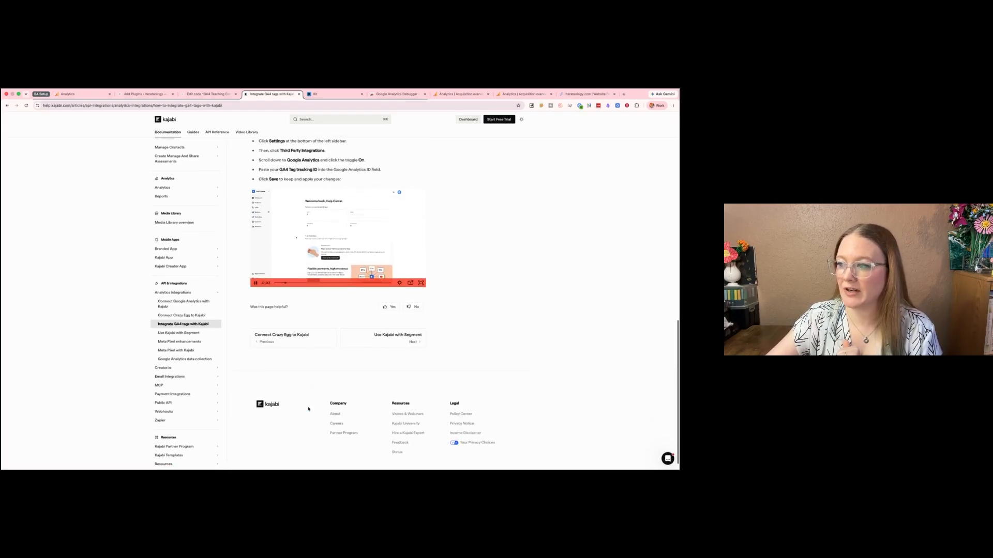
scroll(308, 408, up, 1)
scroll(309, 409, up, 1)
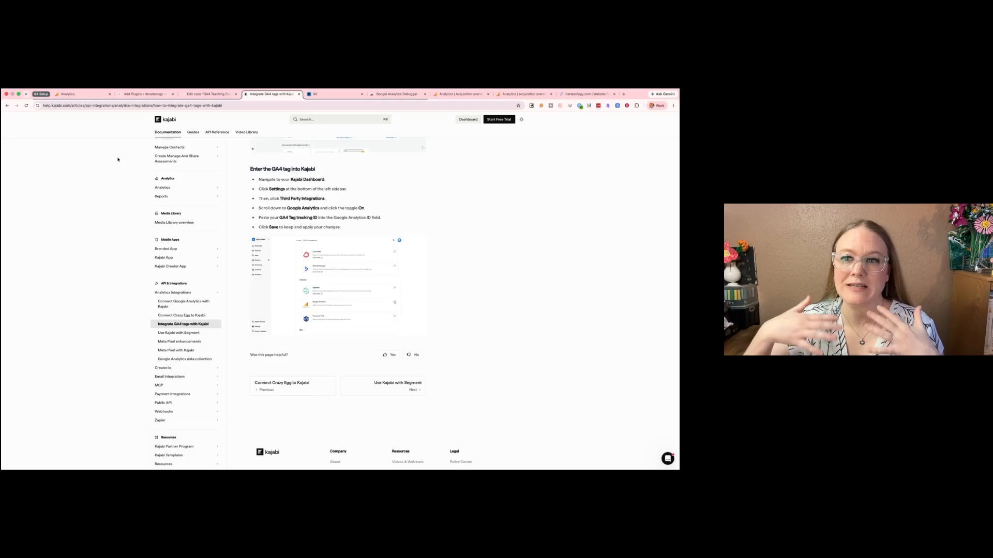
- Copy the web stream's measurement ID from Analytics and save it as the Google Analytics ID in the Kit landing page's SEO & Analytics settings
click(78, 94)
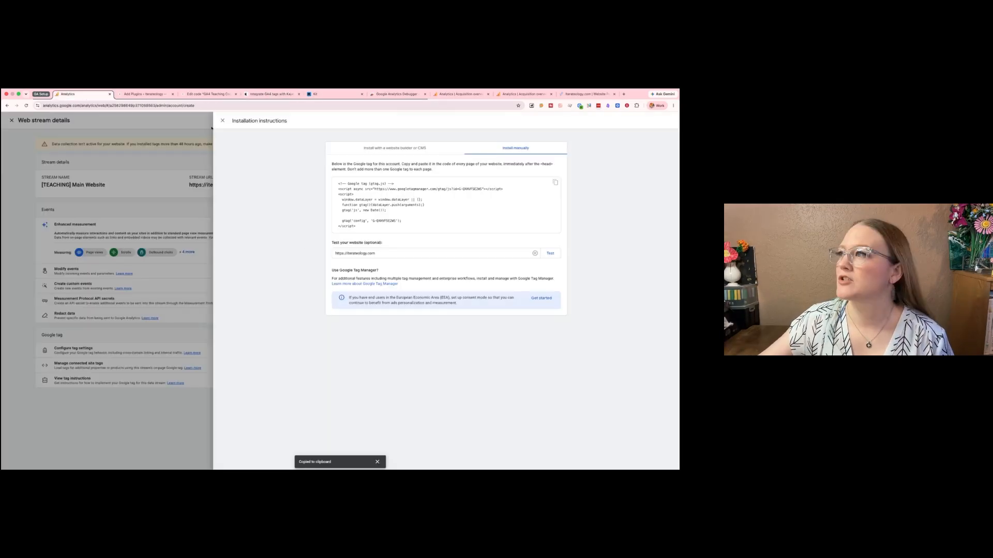
click(221, 121)
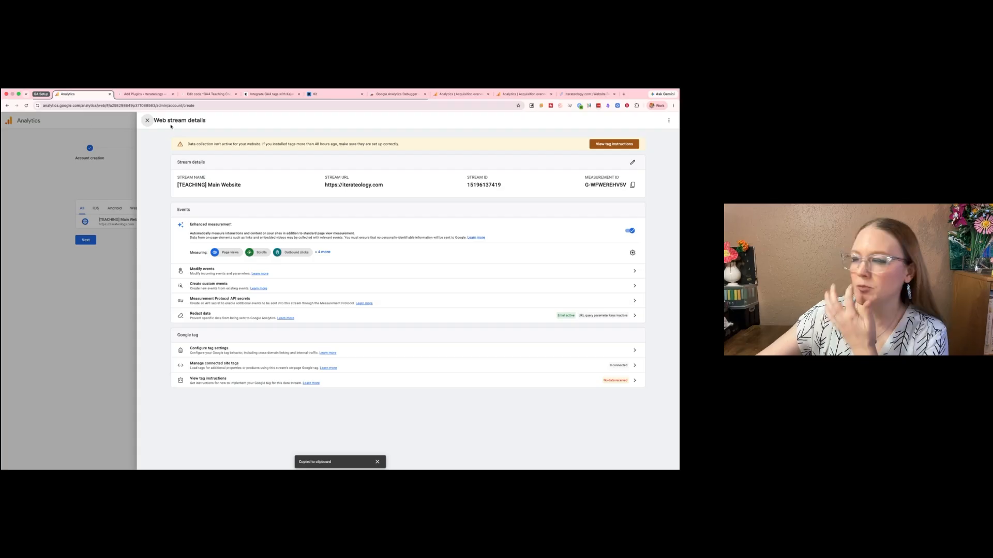
click(317, 95)
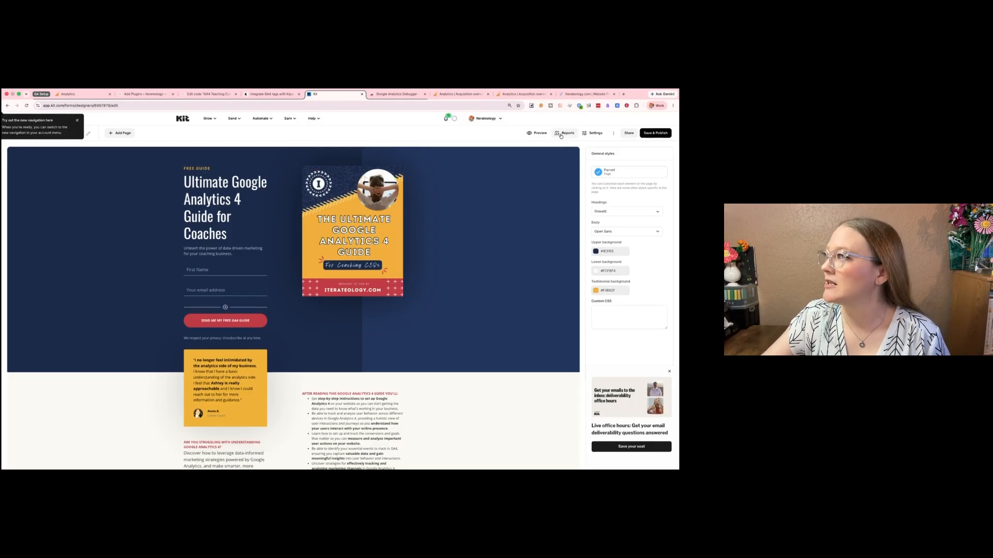
click(595, 134)
click(281, 314)
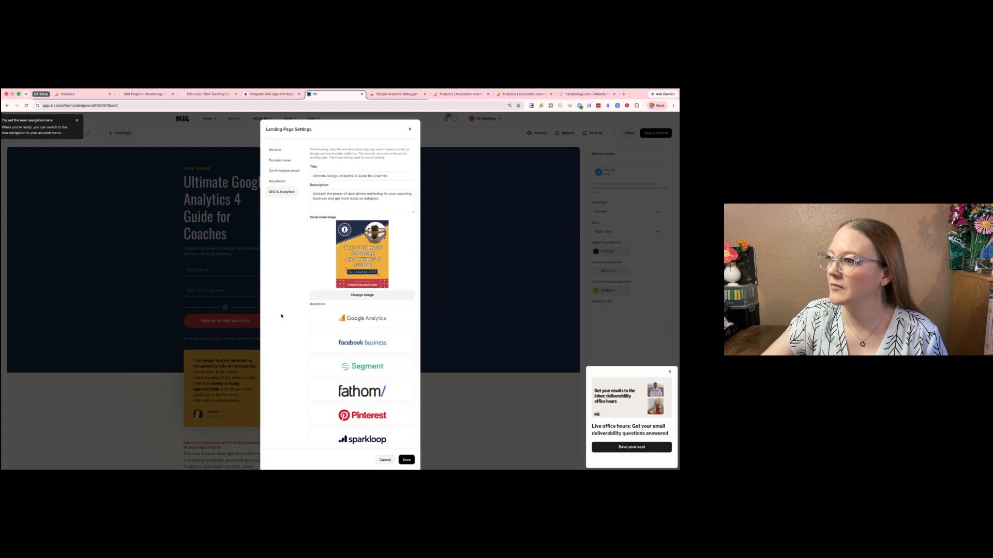
scroll(281, 315, down, 2)
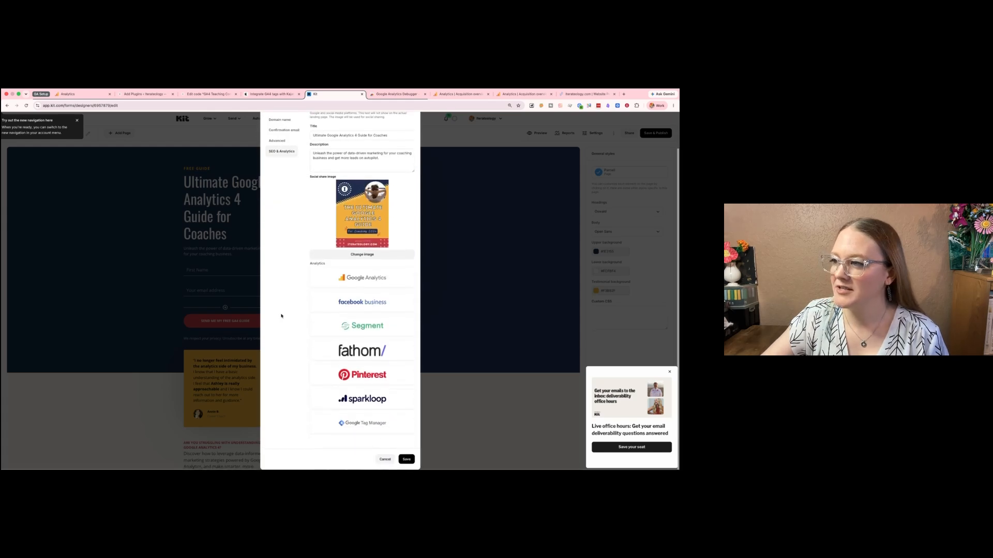
click(358, 281)
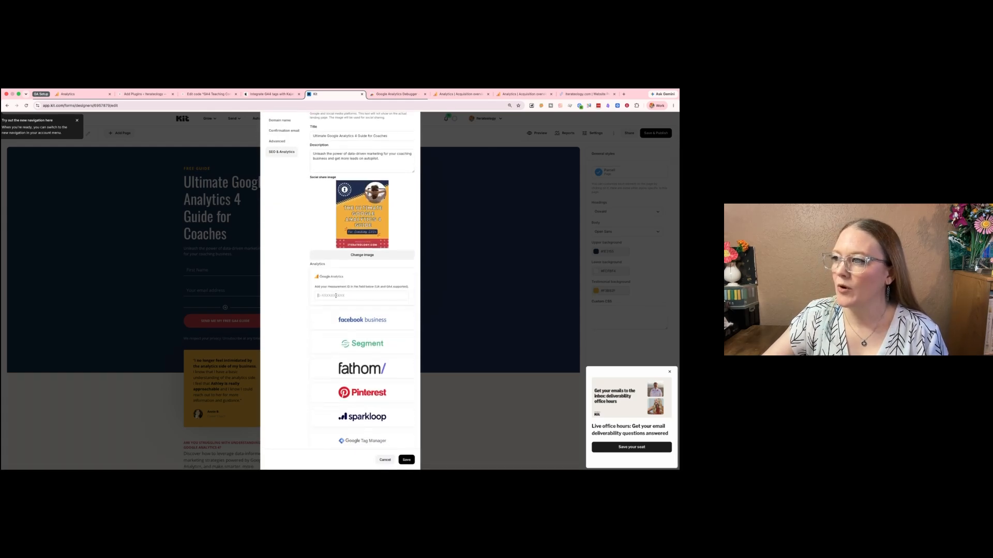
key(super+v)
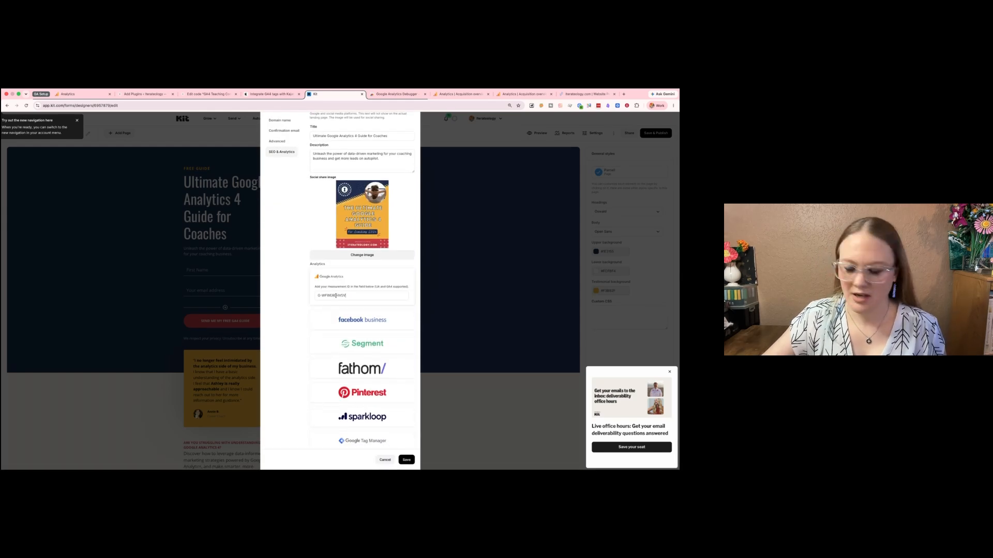
click(406, 460)
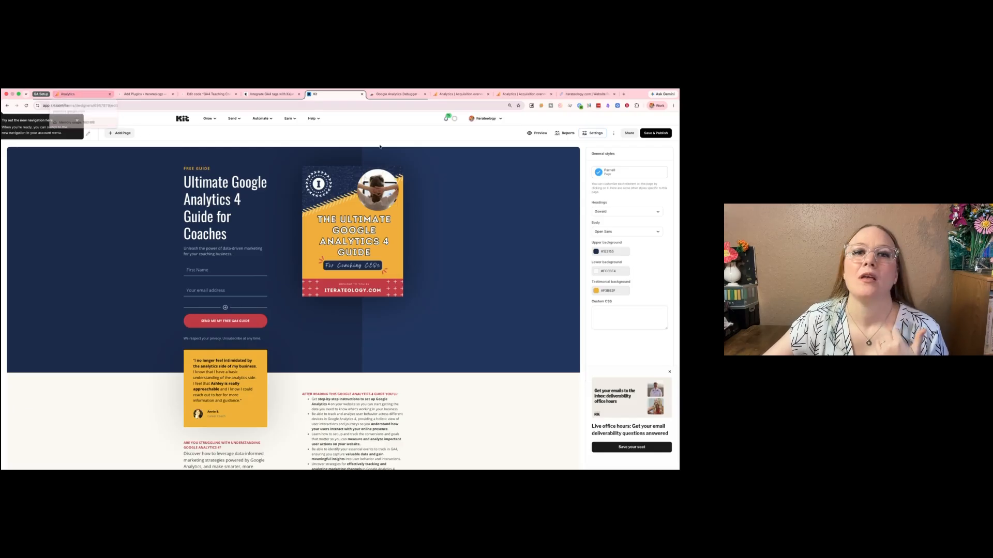
- Load iterateology.com in place of the Website Performance Report
click(599, 96)
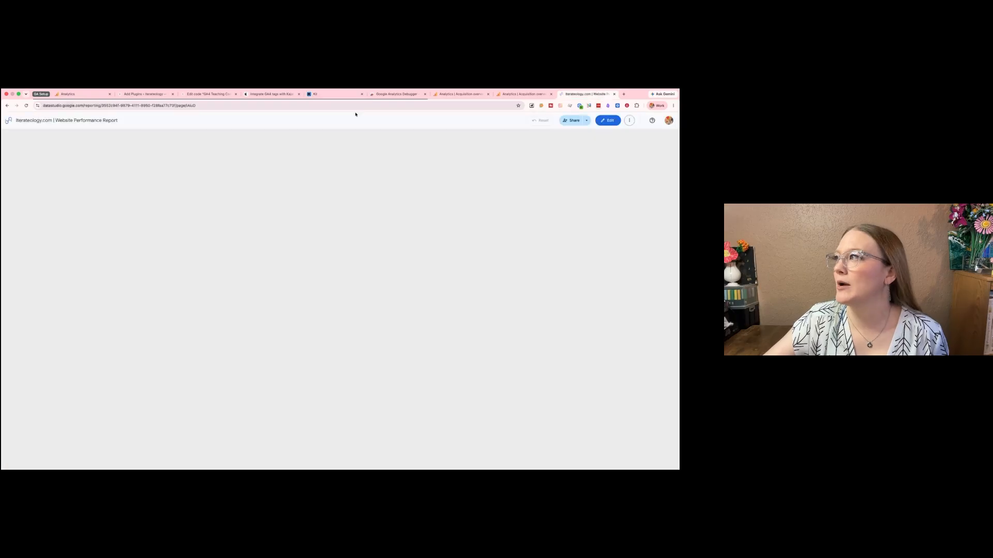
click(364, 107)
text(iterateology.com)
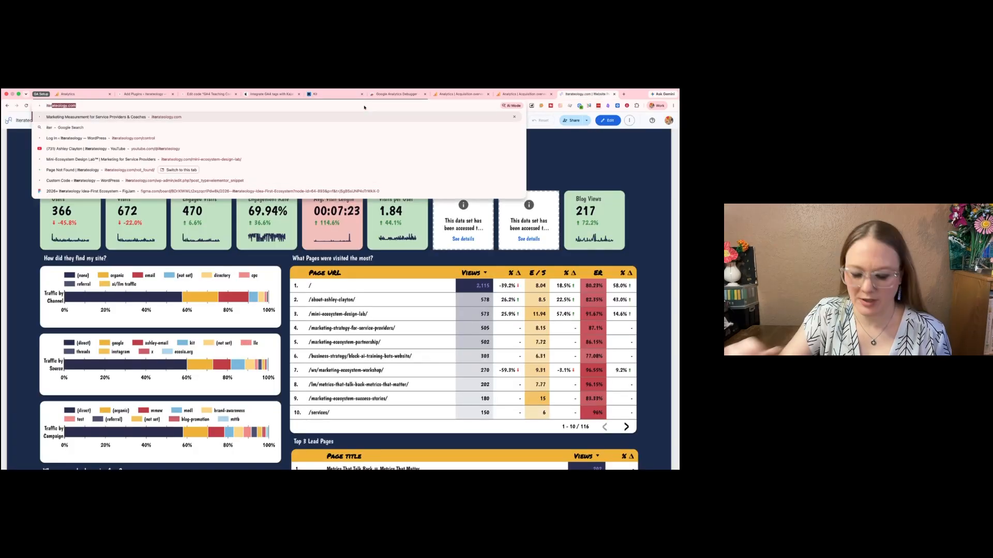
key(Return)
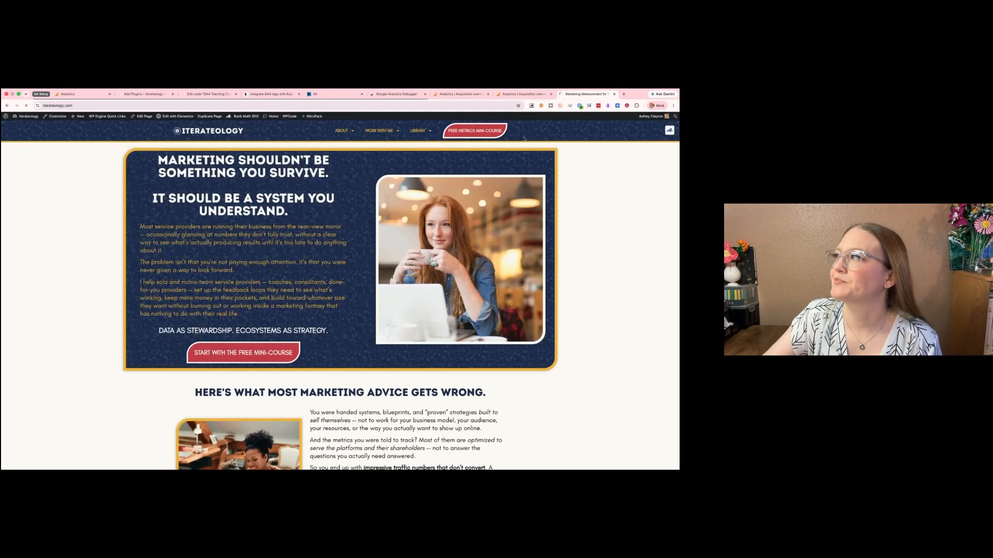
- Switch back to the Analytics setup, complete the data collection stage and continue to the property's home page
click(83, 96)
click(65, 195)
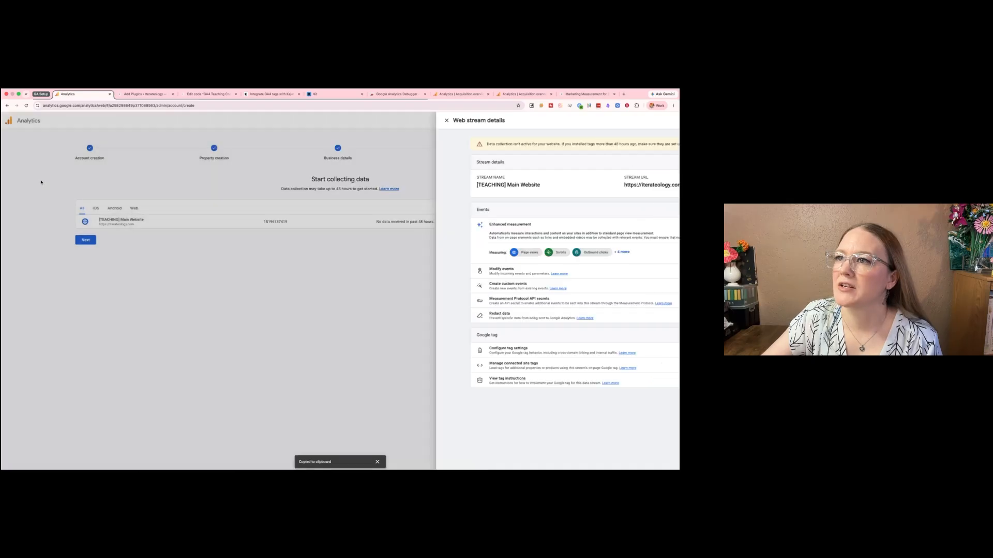
click(85, 240)
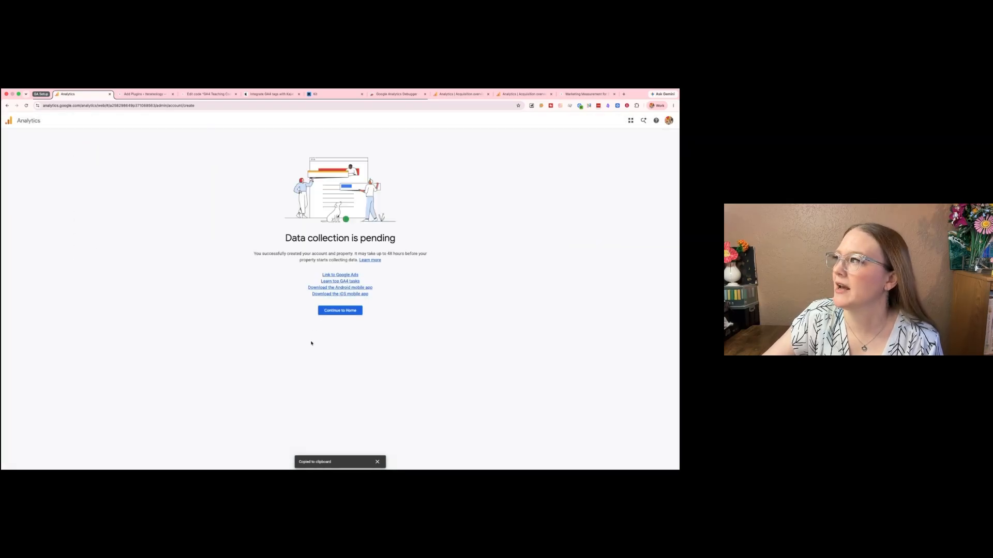
drag(253, 254, 438, 260)
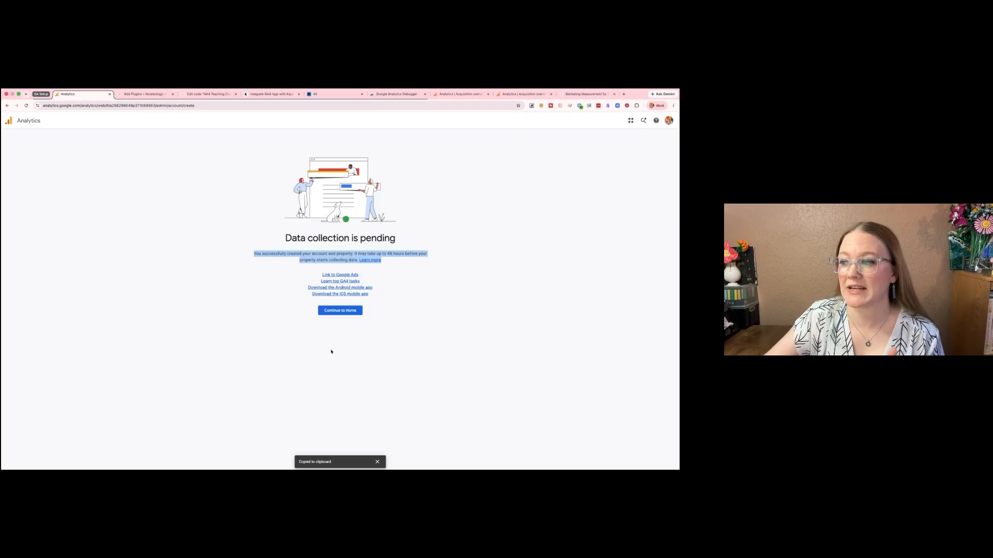
click(341, 314)
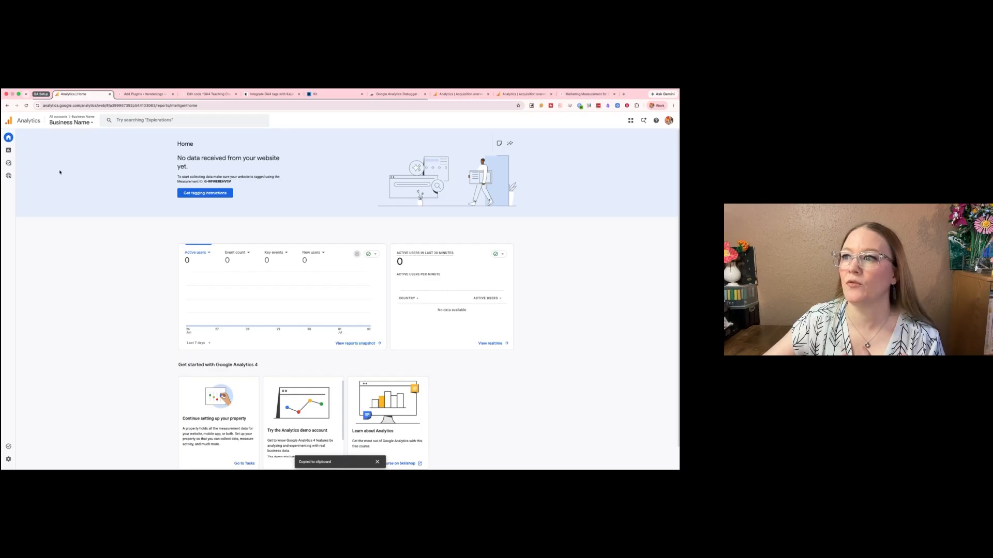
- Open the new property's Realtime overview report to check for incoming website visits
mouse_move(9, 151)
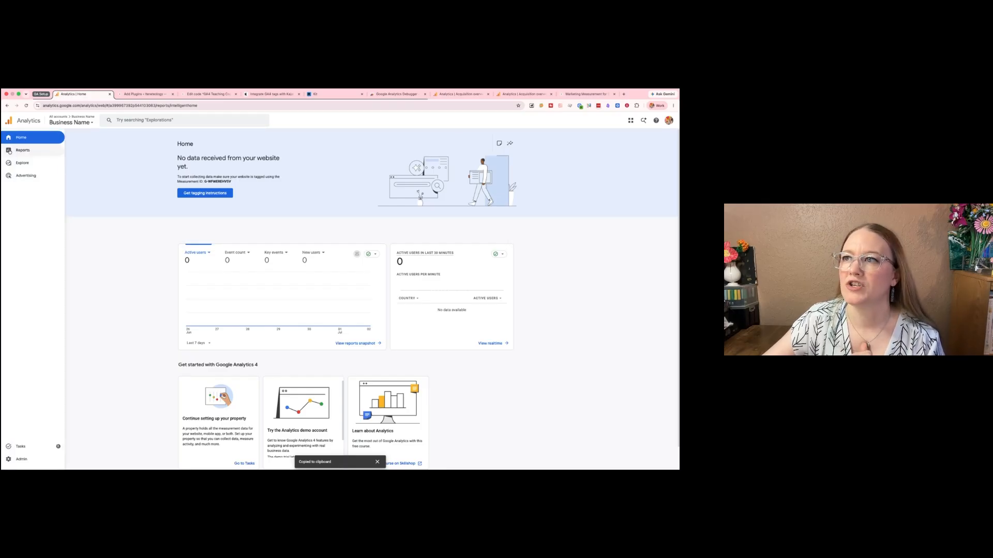
click(8, 151)
click(37, 145)
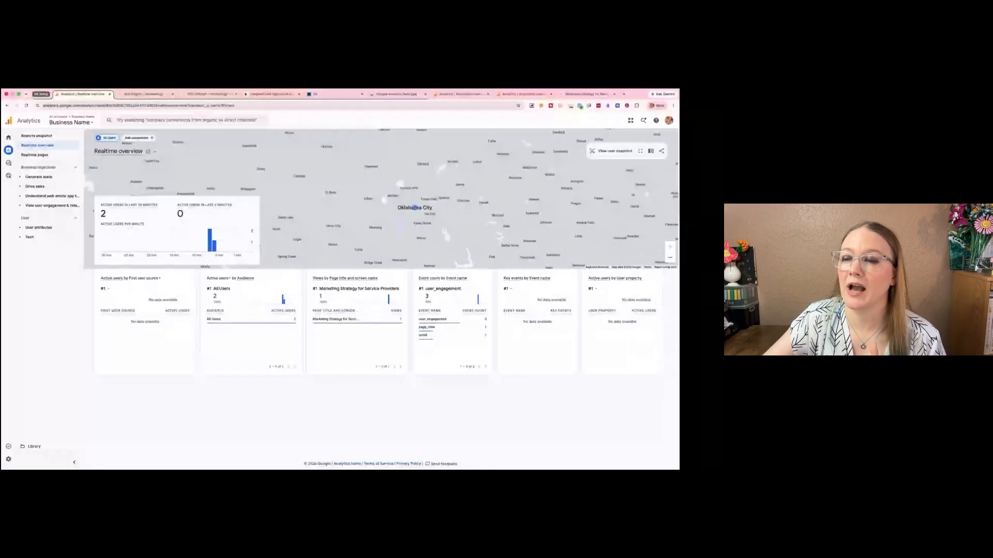
- Look through the Traffic acquisition, Lead acquisition and Landing page reports under Generate leads
click(39, 177)
click(45, 214)
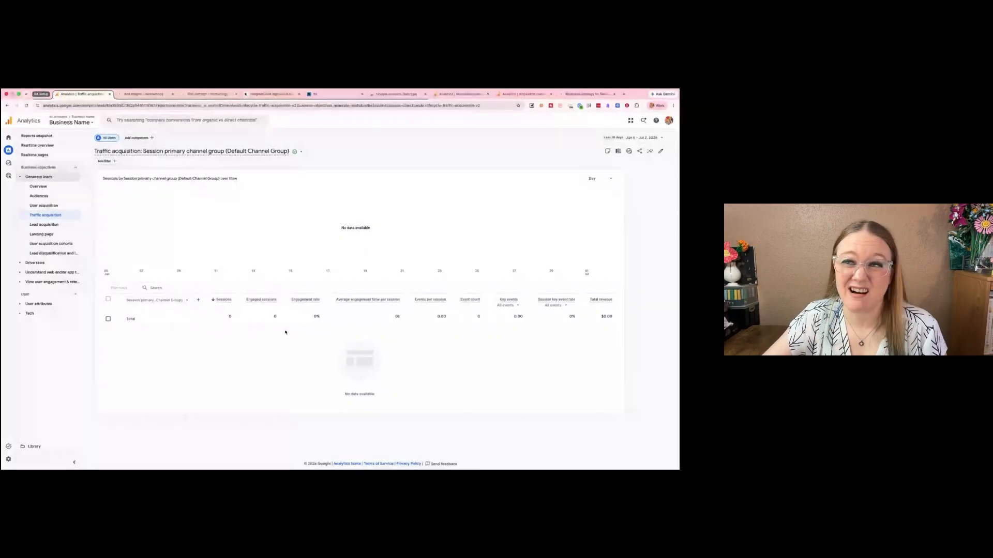
click(59, 226)
click(43, 234)
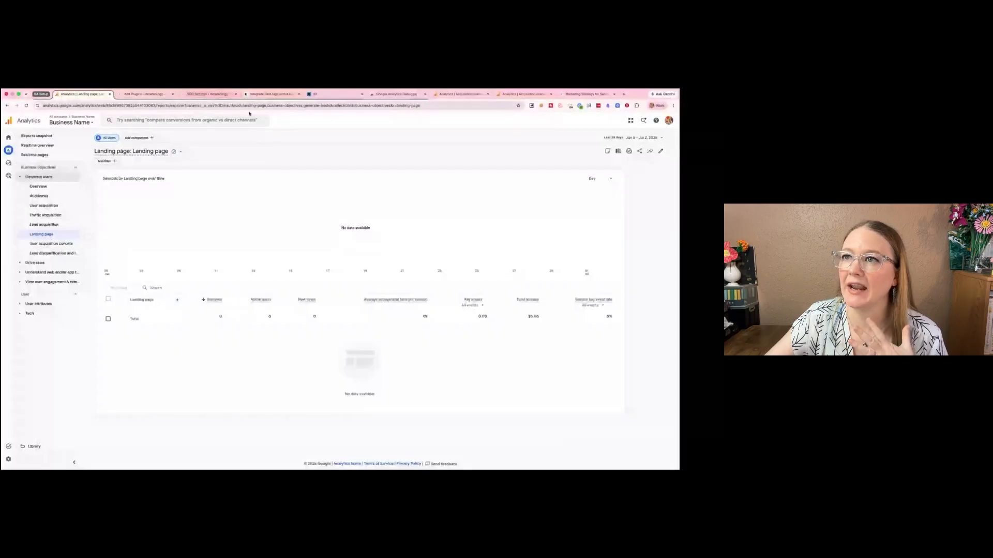
- Compare the new property's report navigation with the Acquisition reports of the No Config + Stock property
click(452, 94)
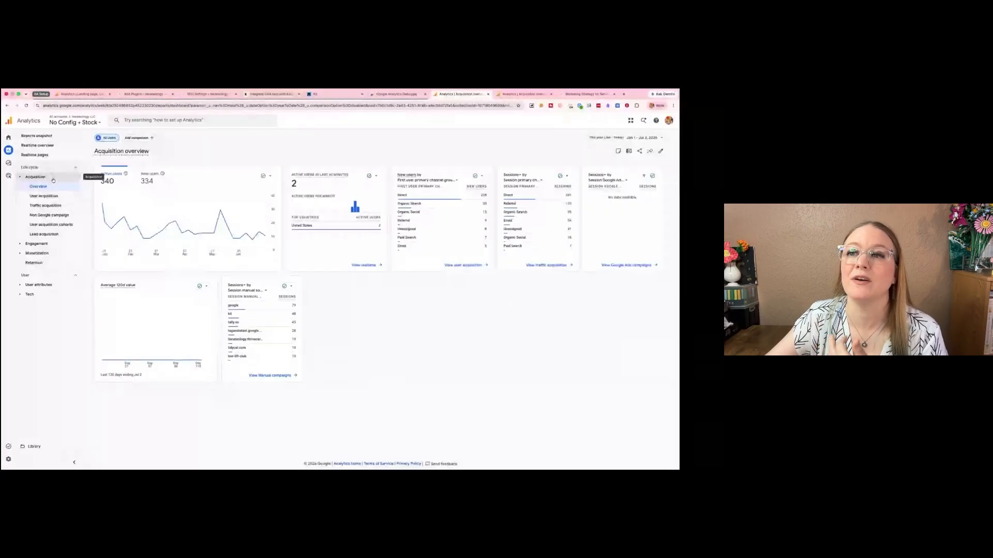
mouse_move(33, 193)
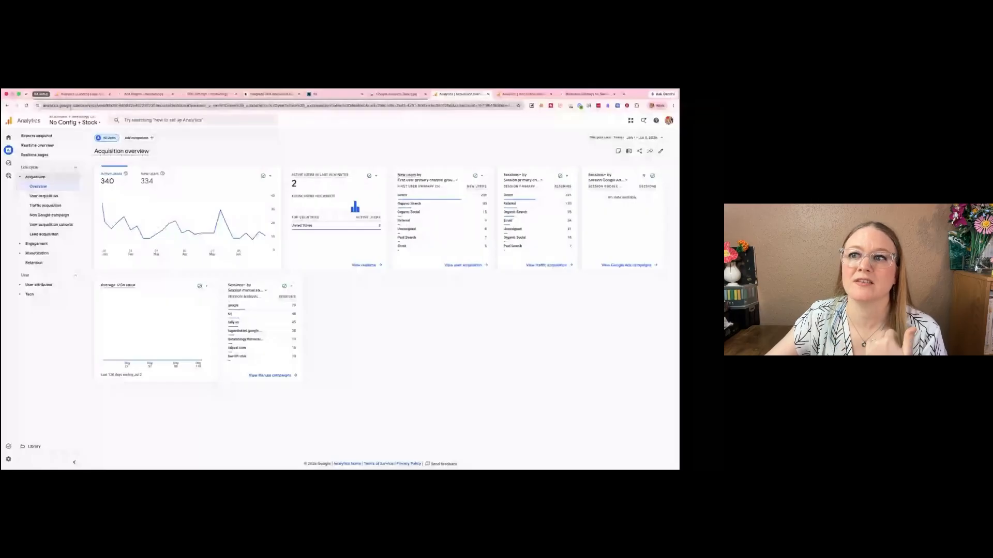
click(67, 97)
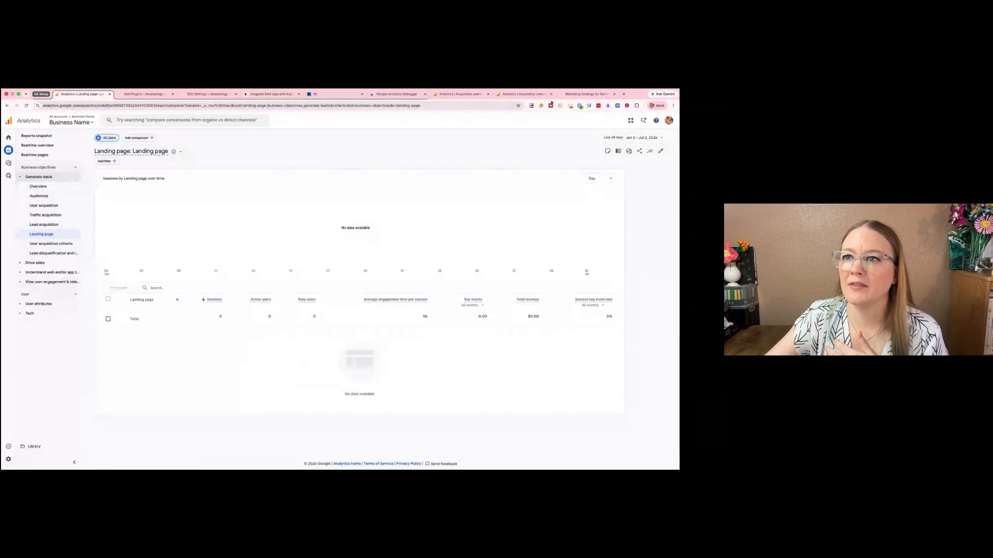
click(443, 94)
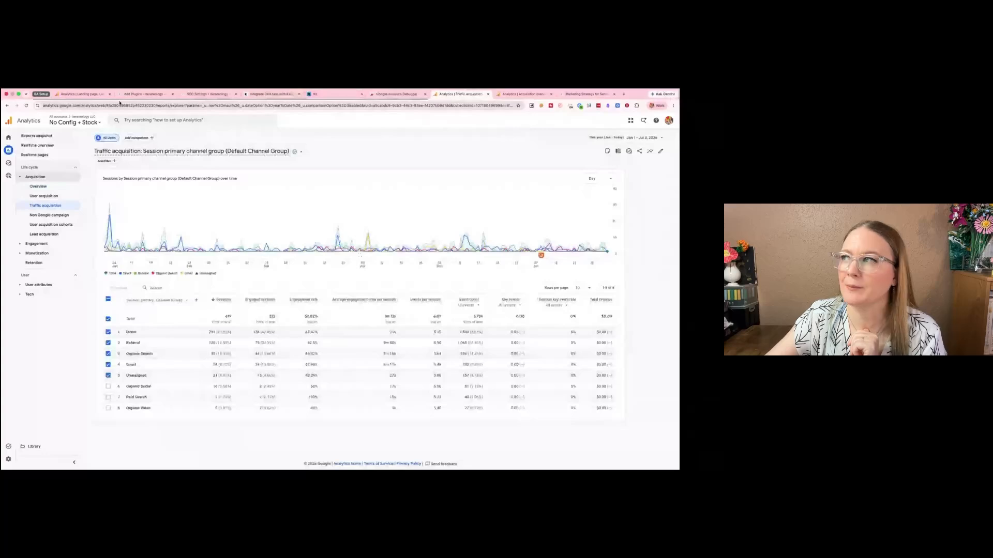
- Open the Business Name property's Traffic acquisition report, and examine the key event options in the same report of No Config + Stock
click(82, 94)
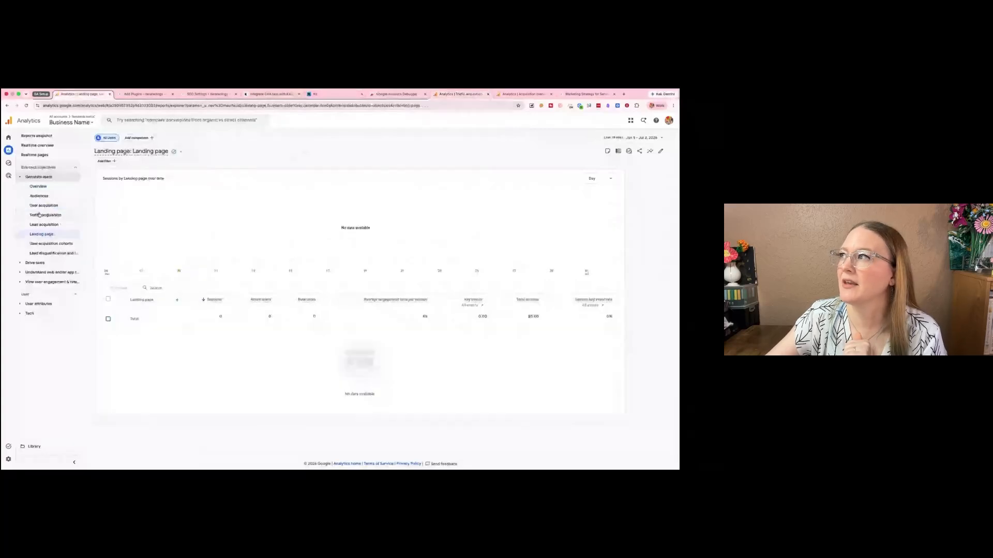
click(41, 214)
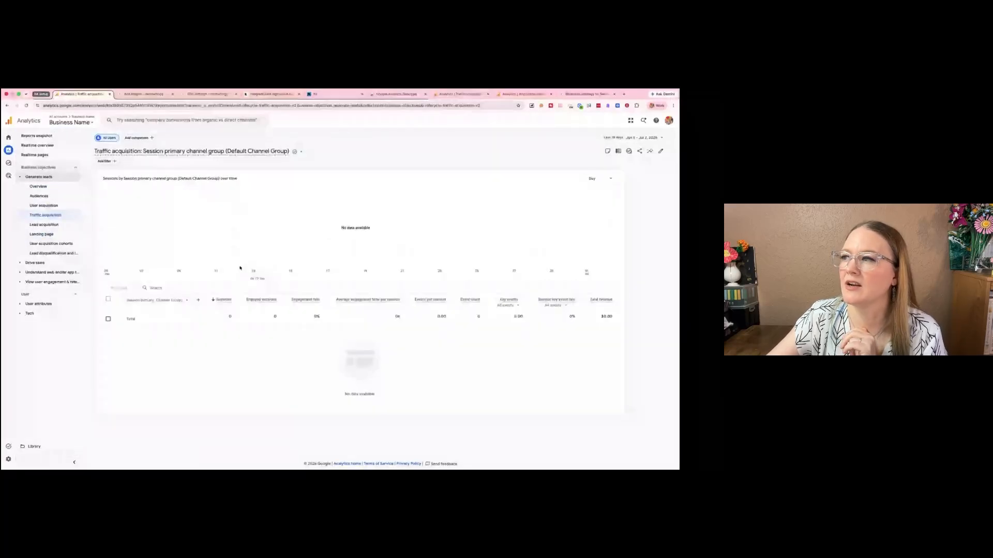
click(458, 94)
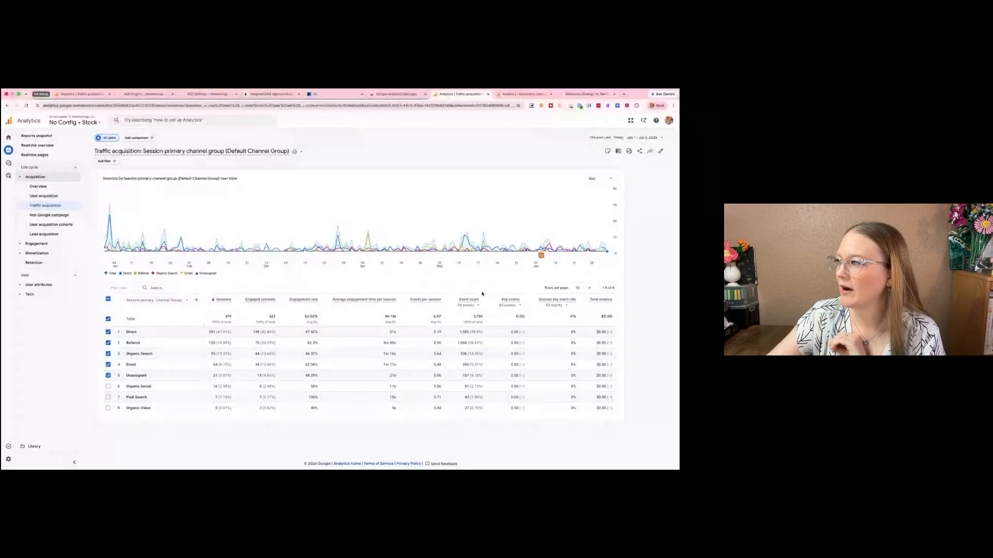
click(521, 305)
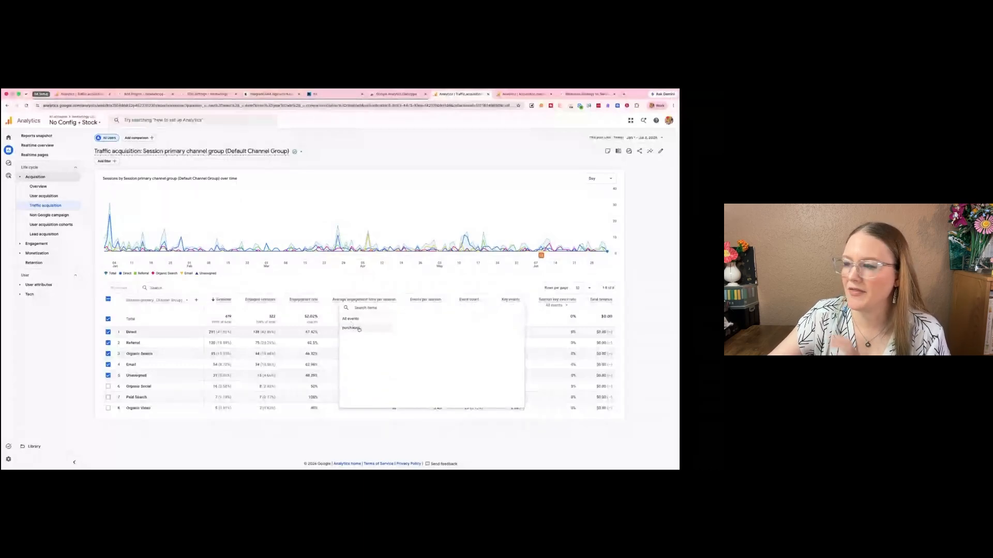
click(531, 439)
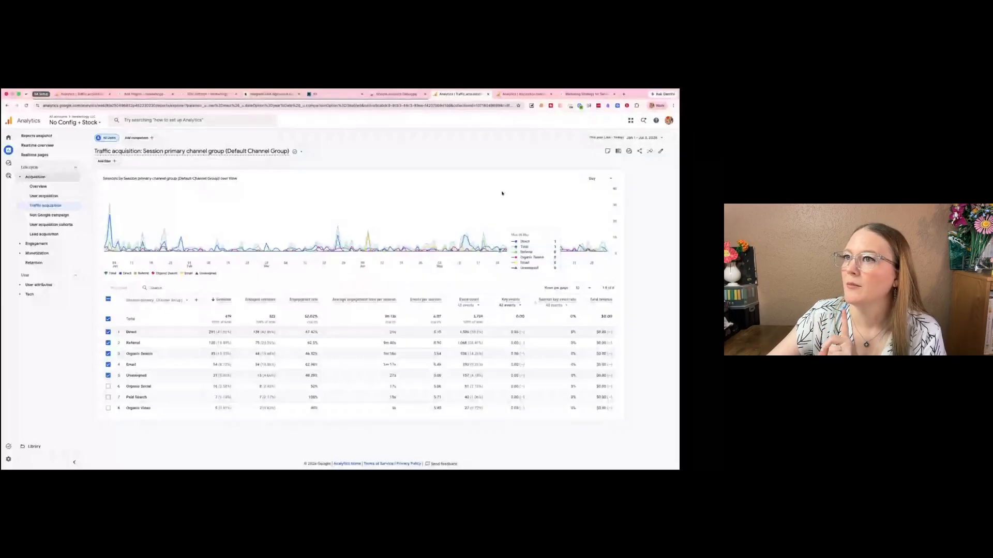
- Open the Traffic acquisition report of the Iterateology - Production property and turn off its date comparison
key(ctrl+Tab)
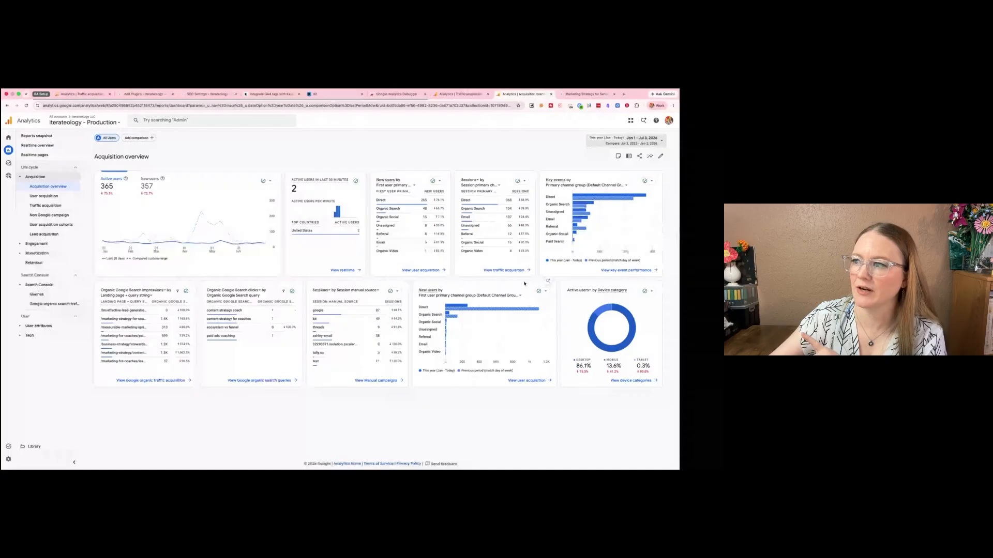
mouse_move(584, 233)
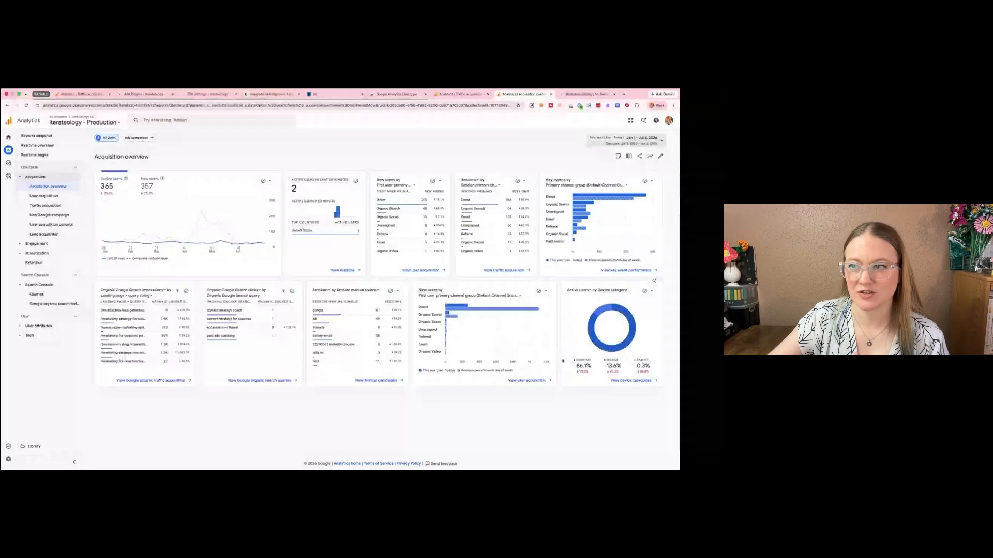
click(45, 205)
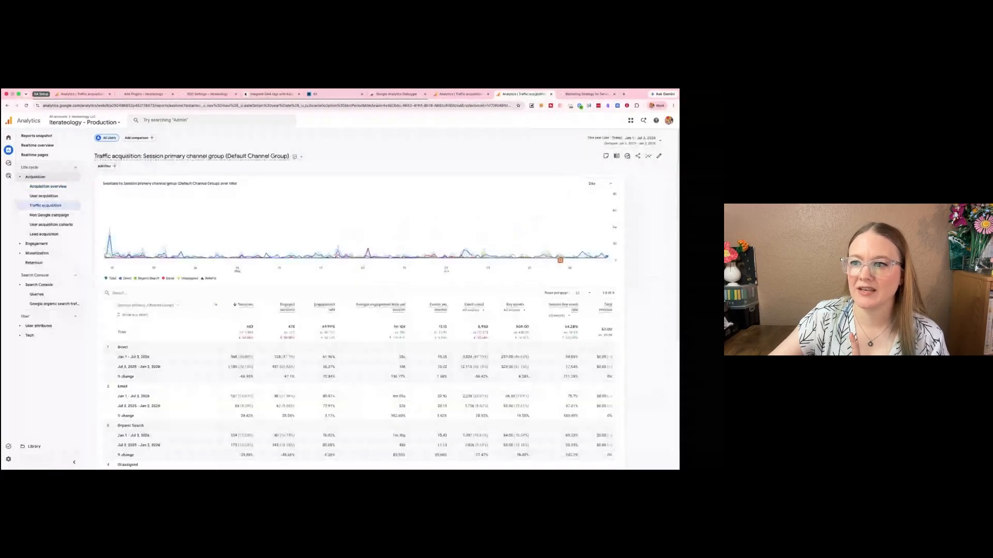
scroll(263, 354, down, 1)
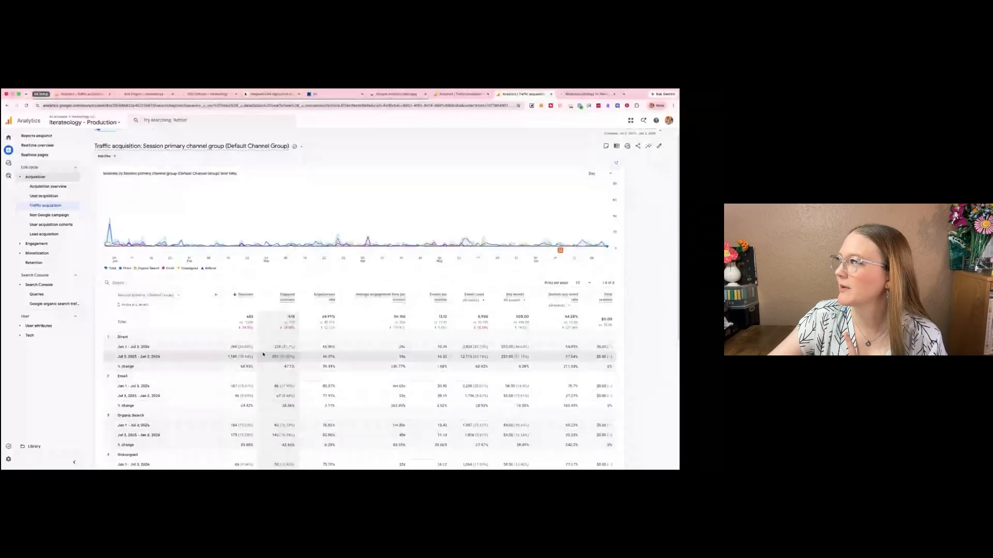
scroll(623, 193, up, 1)
click(631, 138)
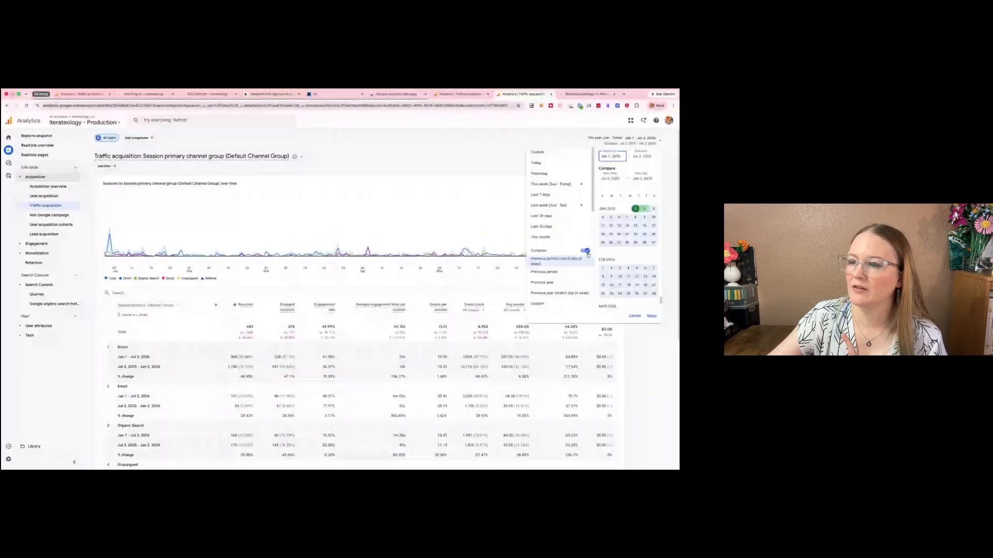
click(586, 251)
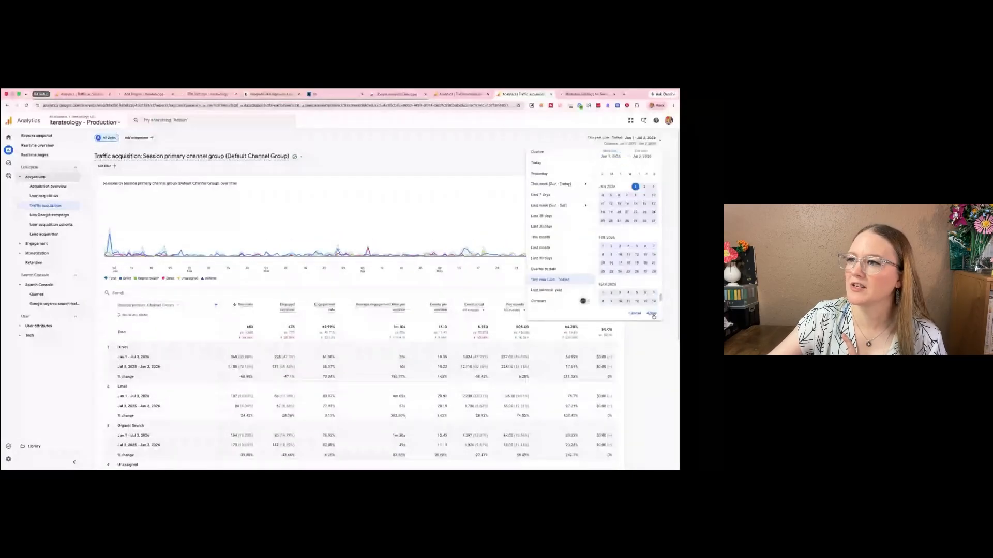
click(652, 314)
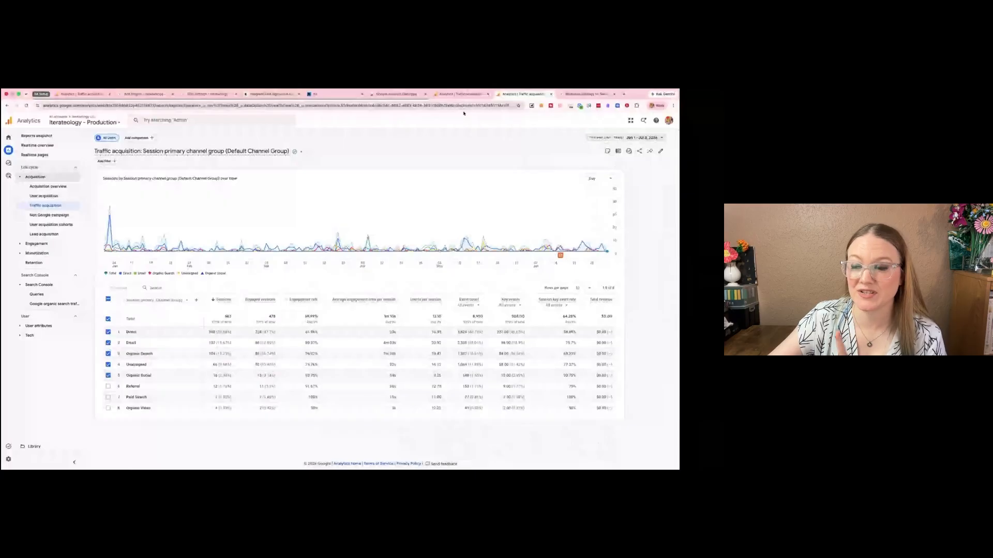
- Compare the No Config + Stock Traffic acquisition report with the Production report grouped by Session Traffic with AI/LLM Traffic
click(451, 95)
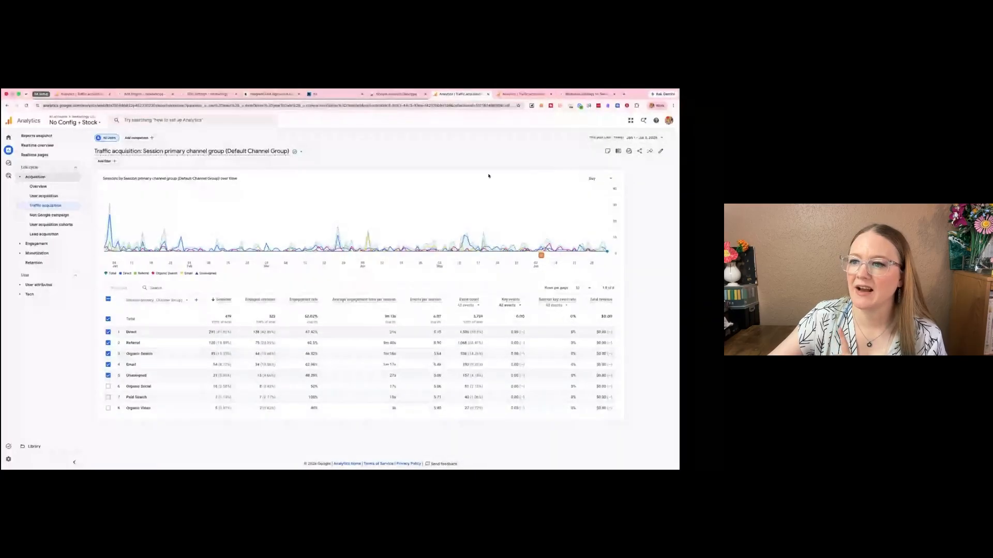
click(521, 95)
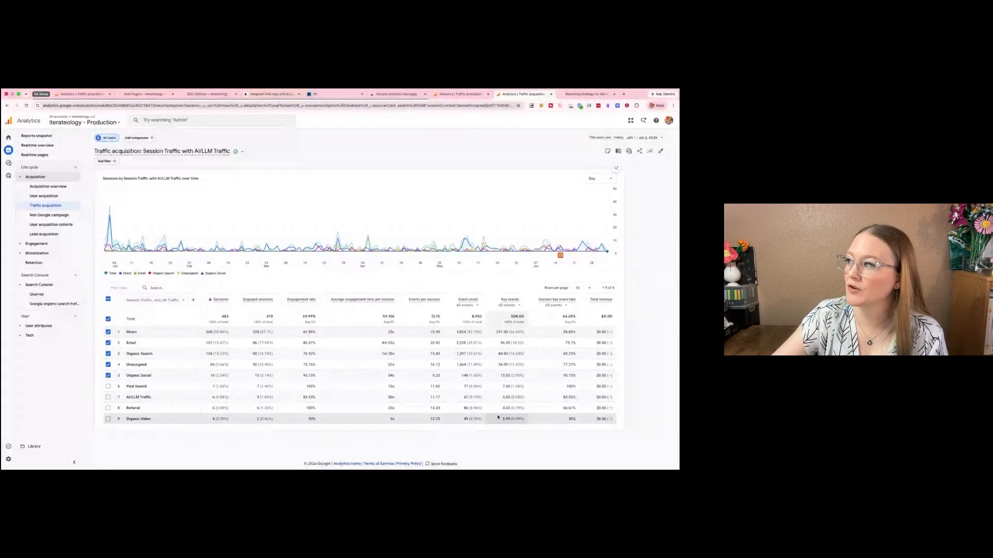
click(450, 93)
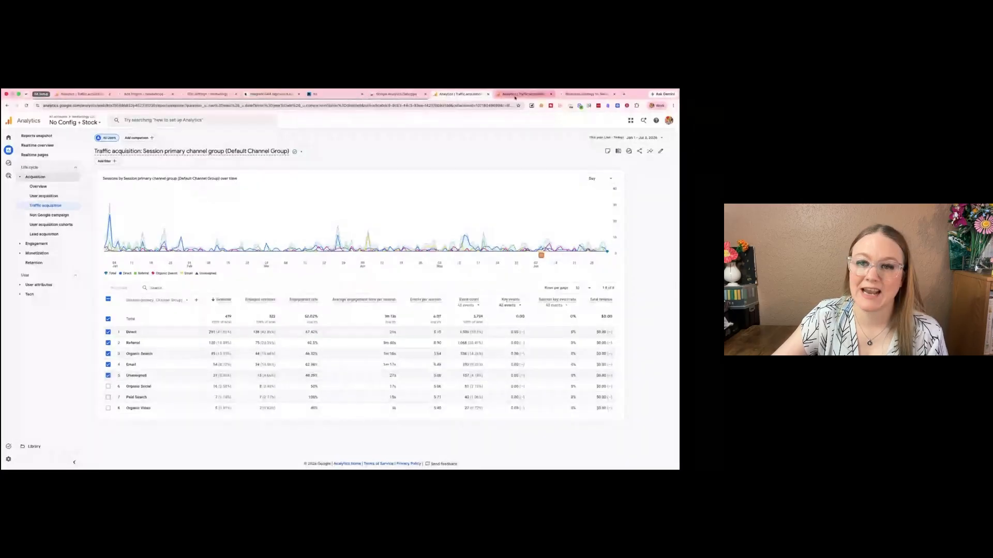
key(ctrl+Tab)
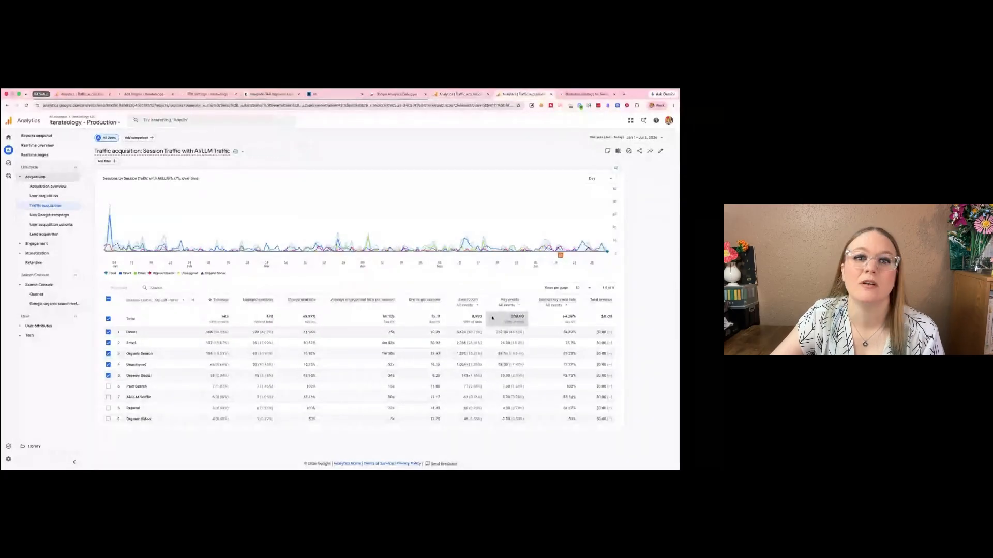